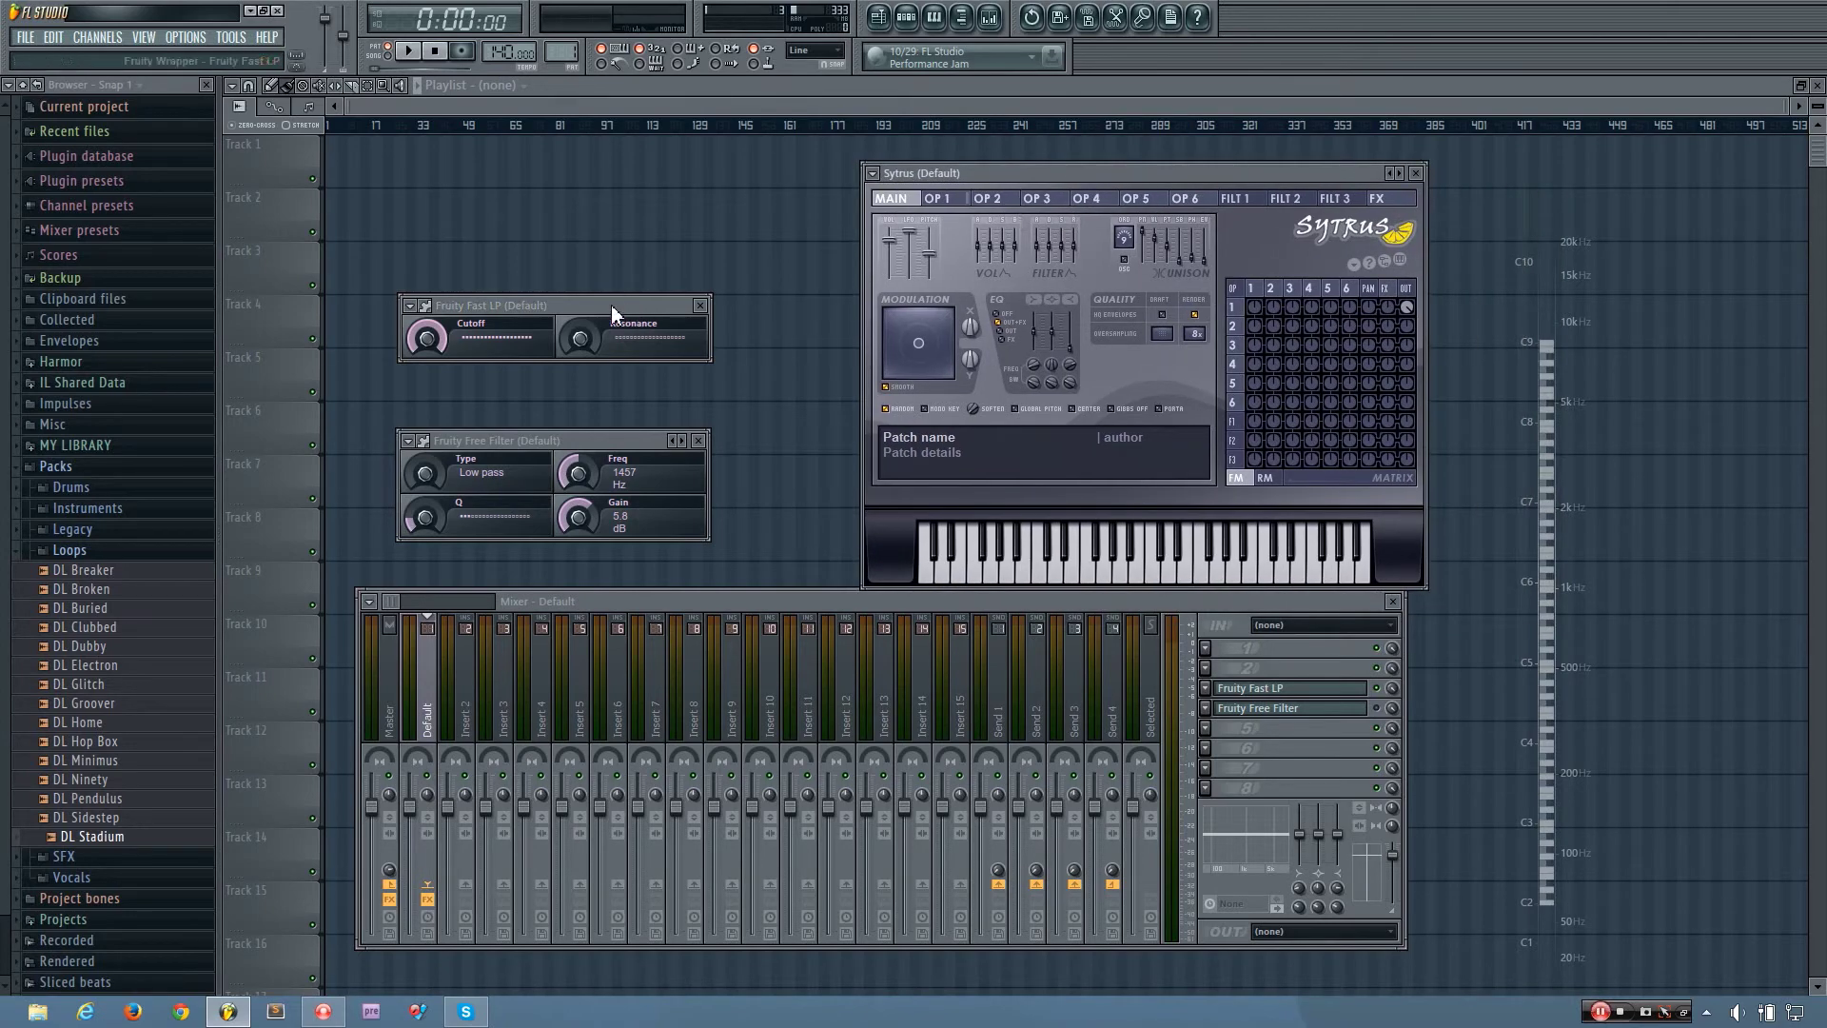
Rearrange the Fruity Fast LP, Fruity Free Filter and Sytrus windows so that they sit clear of one another above the mixer
drag(598, 304, 611, 297)
mouse_move(576, 443)
mouse_down()
mouse_move(601, 449)
mouse_move(587, 451)
mouse_up()
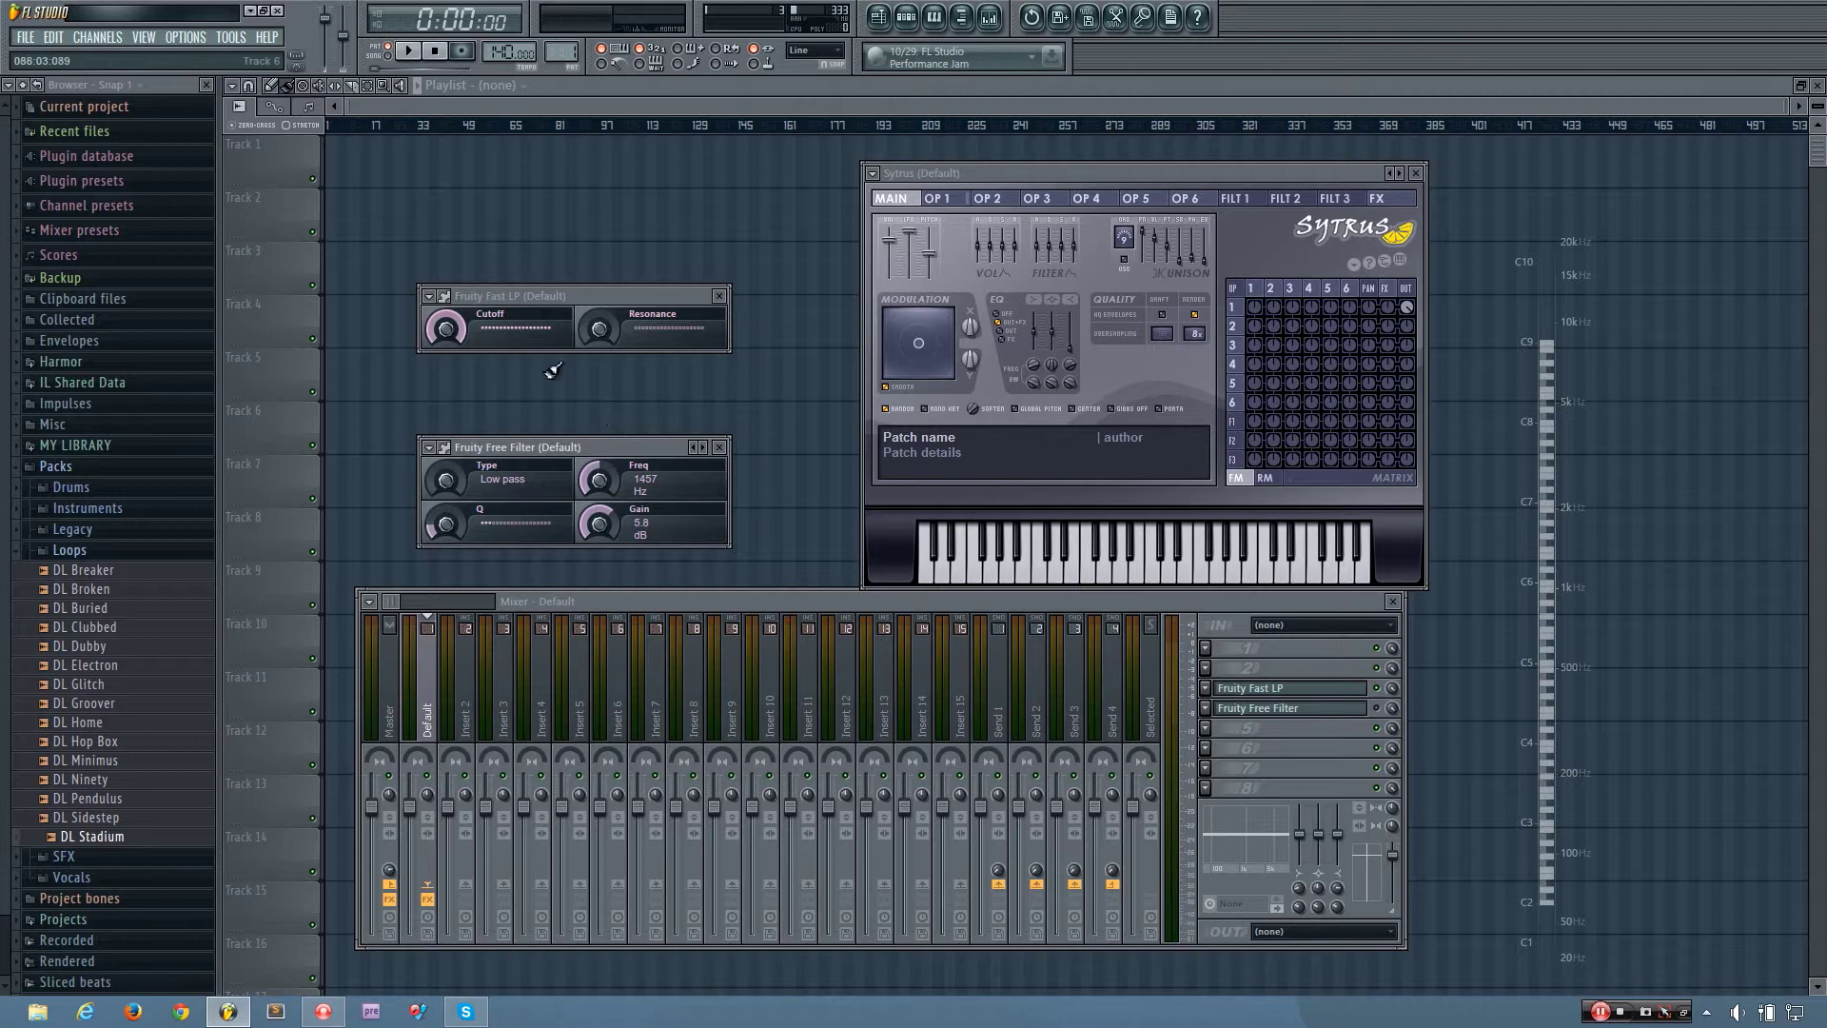
drag(529, 294, 549, 269)
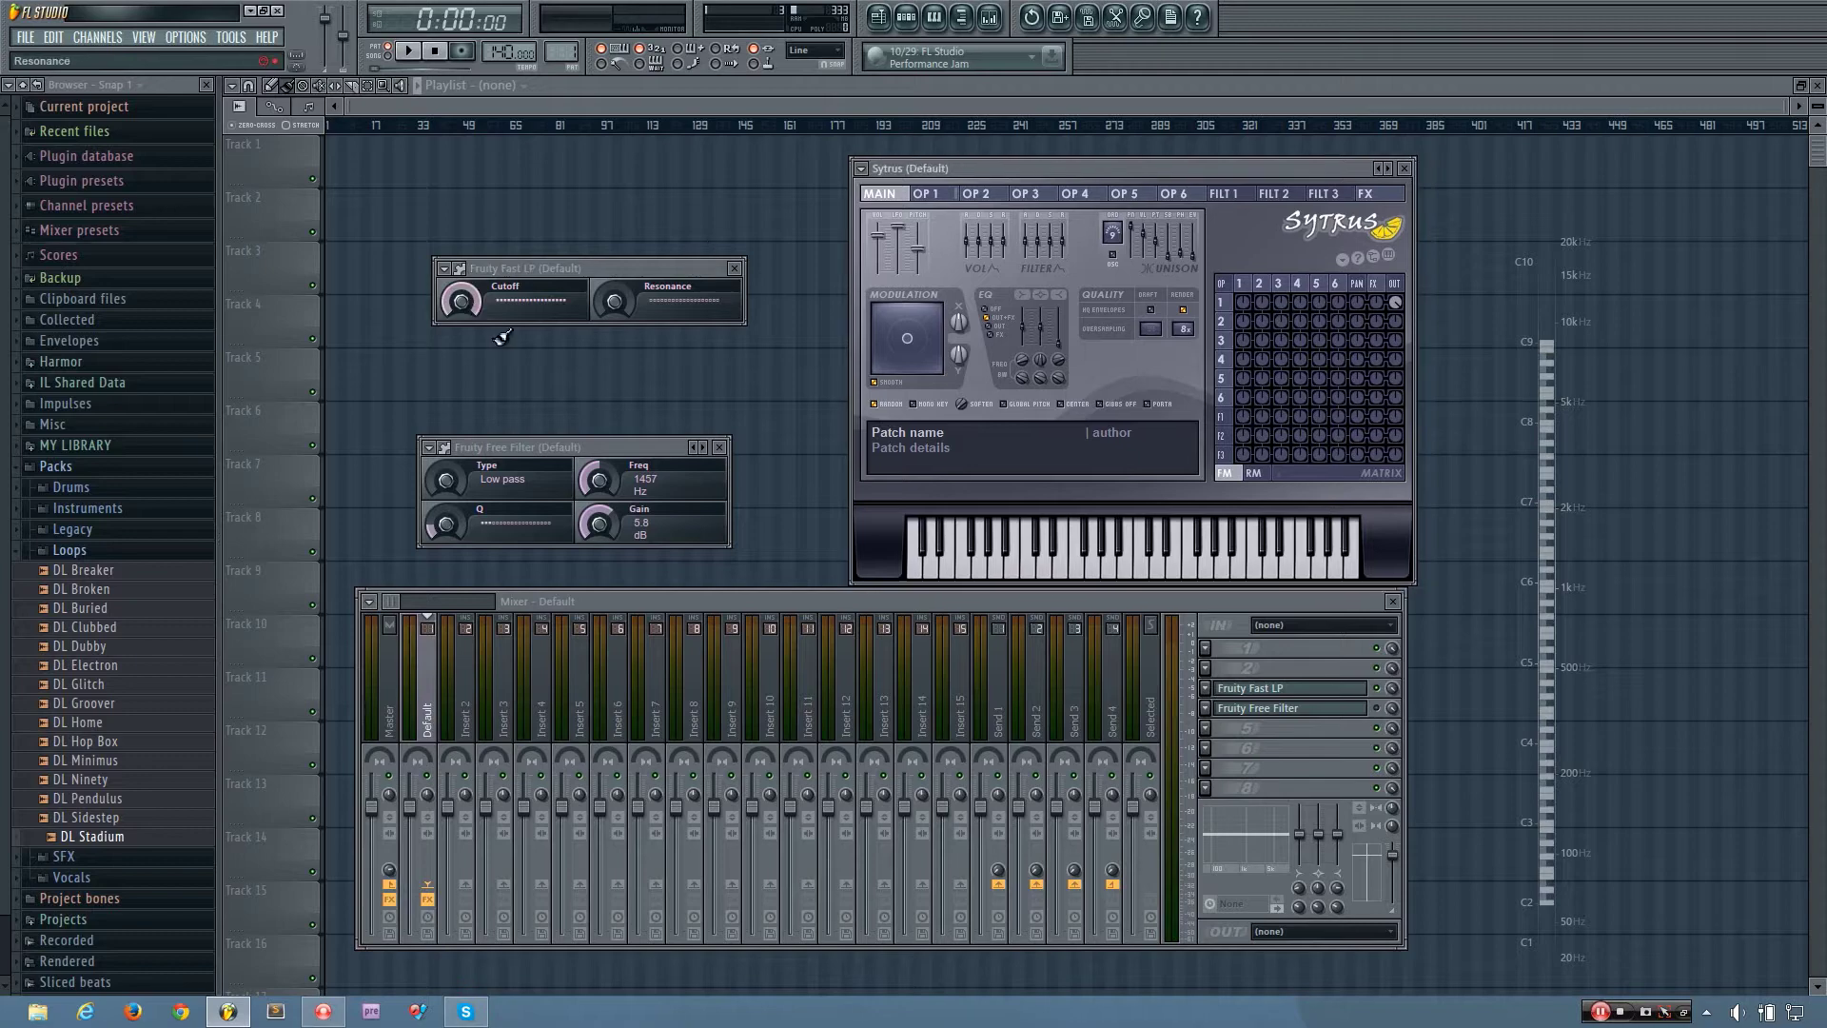
drag(972, 169, 956, 163)
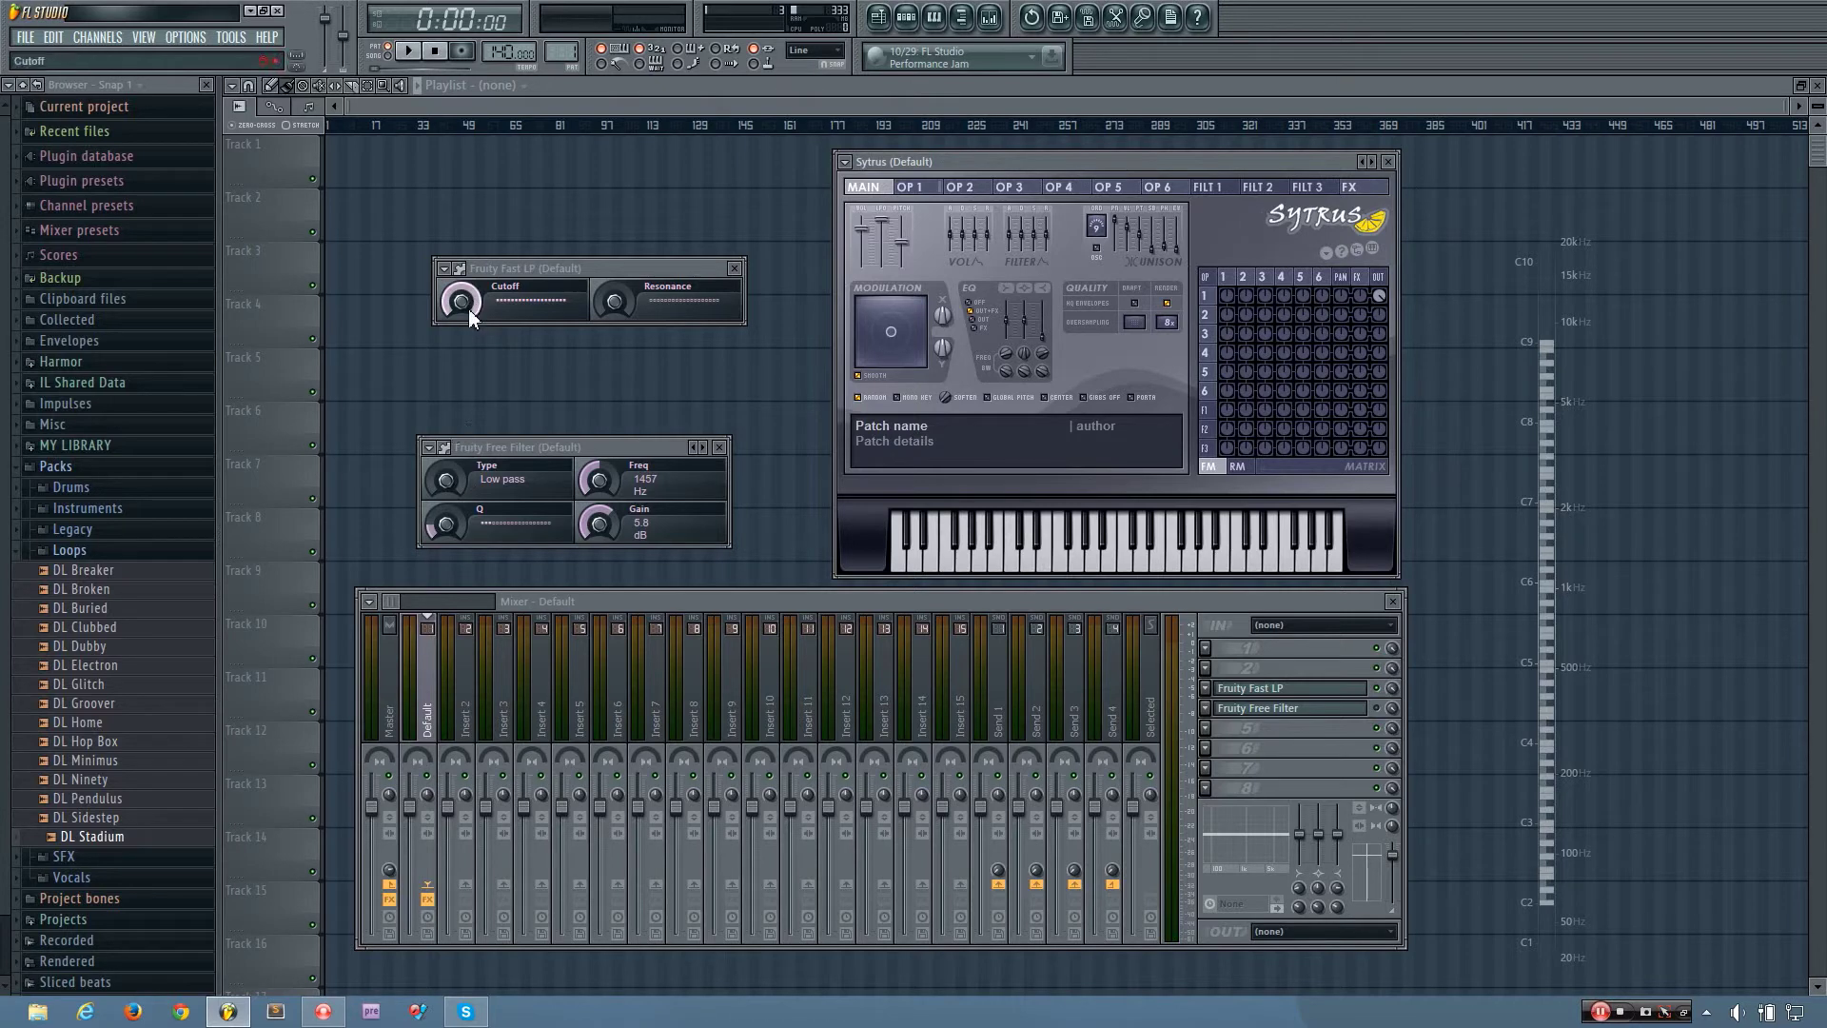
drag(609, 266, 604, 267)
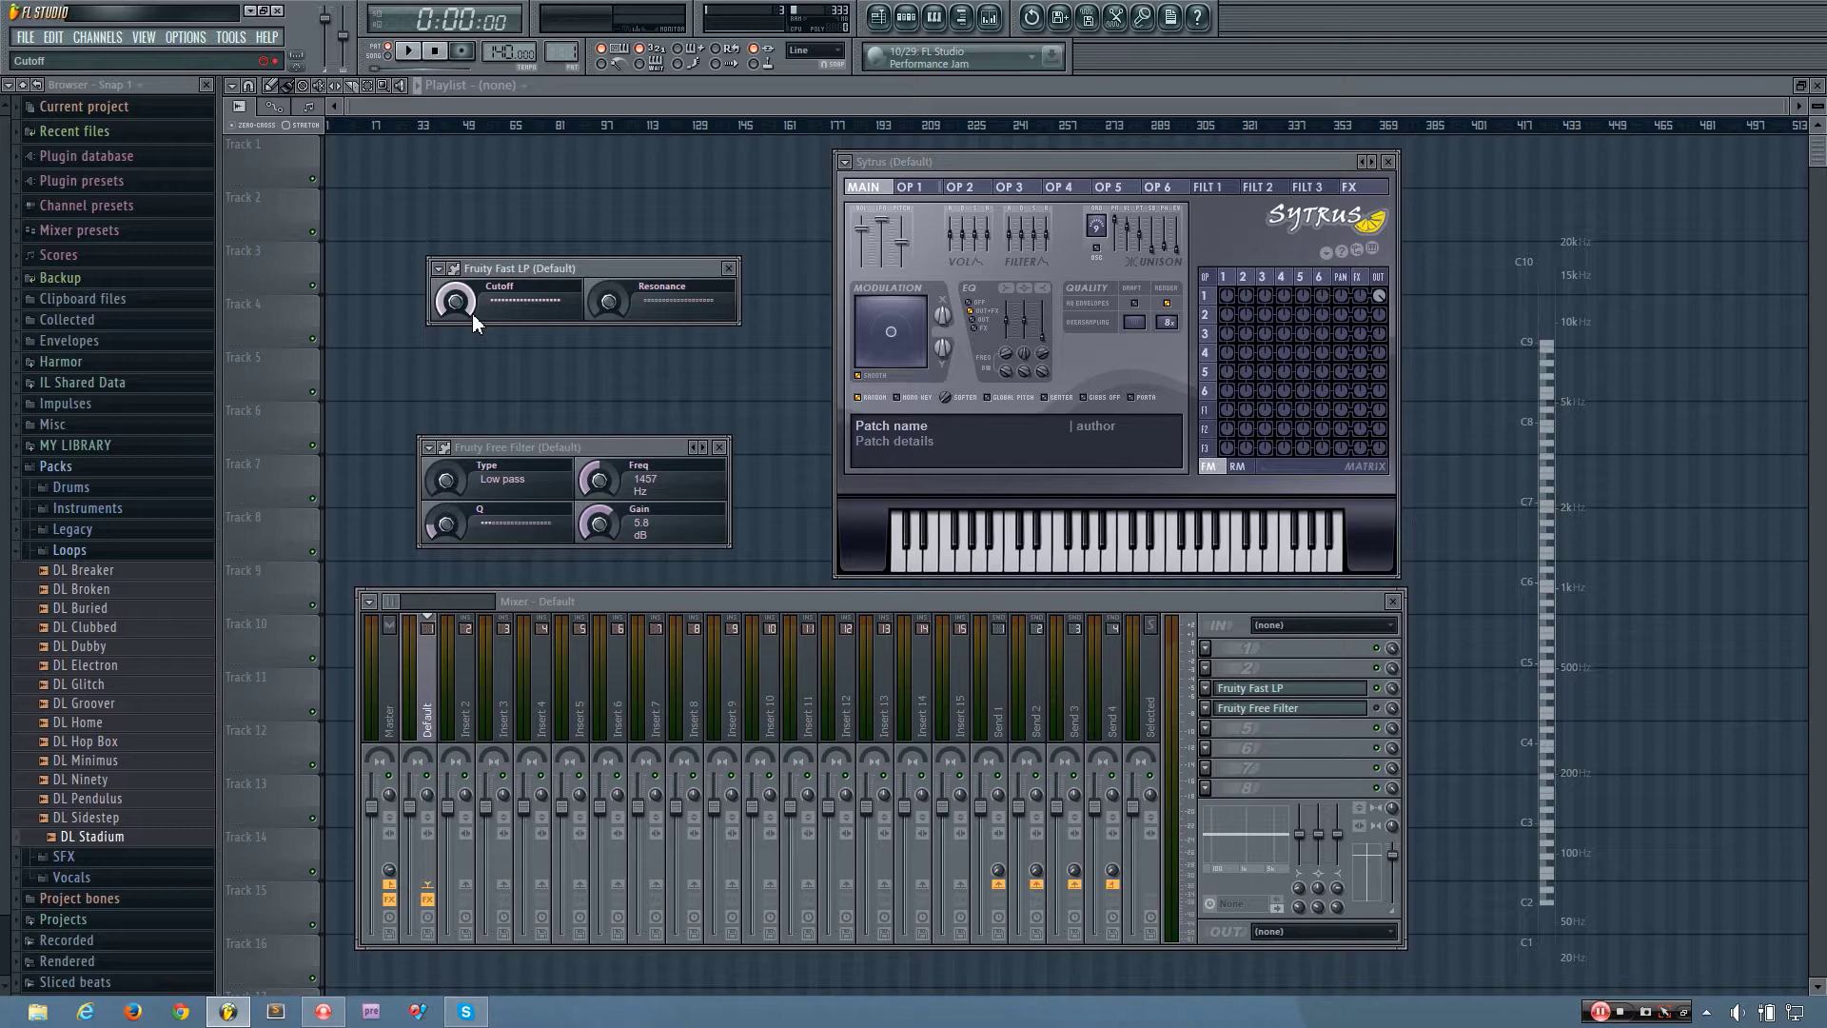
Play the Sytrus noise and sweep the Fruity Fast LP cutoff, with resonance low and then raised to maximum
key(v)
mouse_move(465, 301)
mouse_down()
mouse_move(464, 339)
mouse_move(461, 306)
mouse_up()
drag(441, 306, 441, 244)
drag(609, 302, 612, 314)
drag(456, 302, 455, 313)
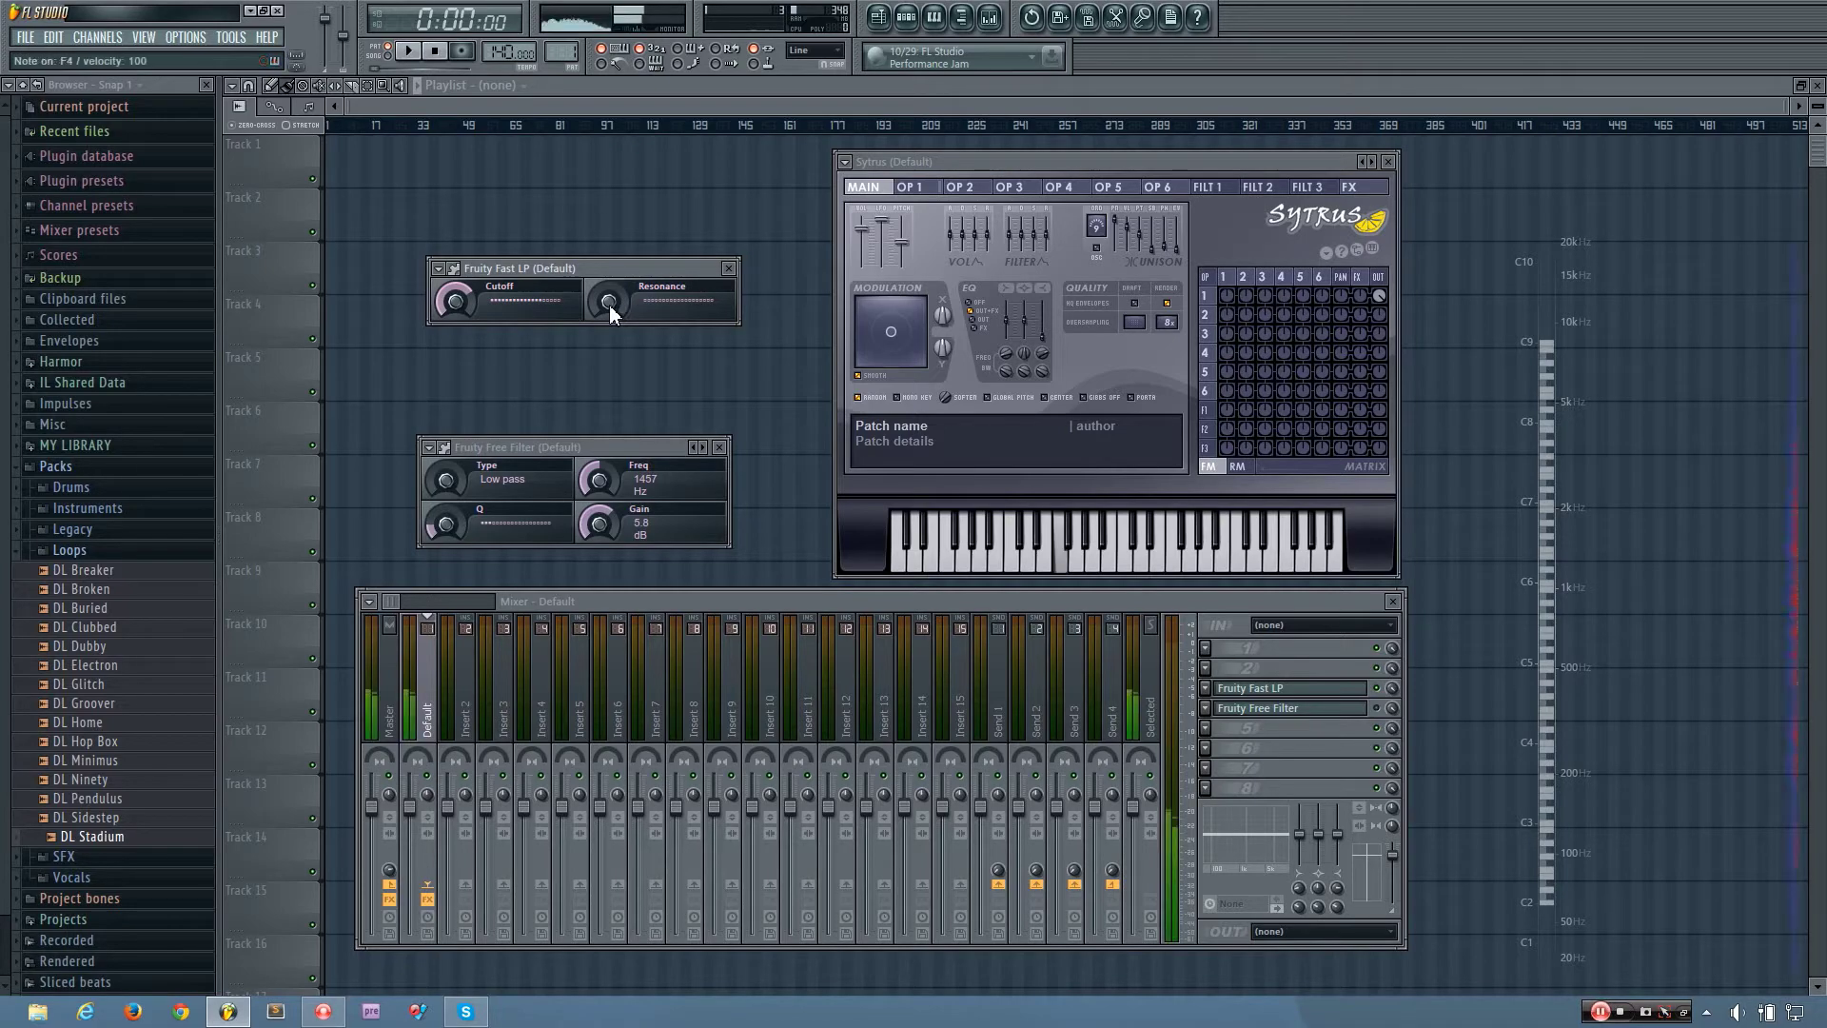
mouse_move(609, 304)
mouse_down()
mouse_move(609, 285)
mouse_move(607, 306)
mouse_up()
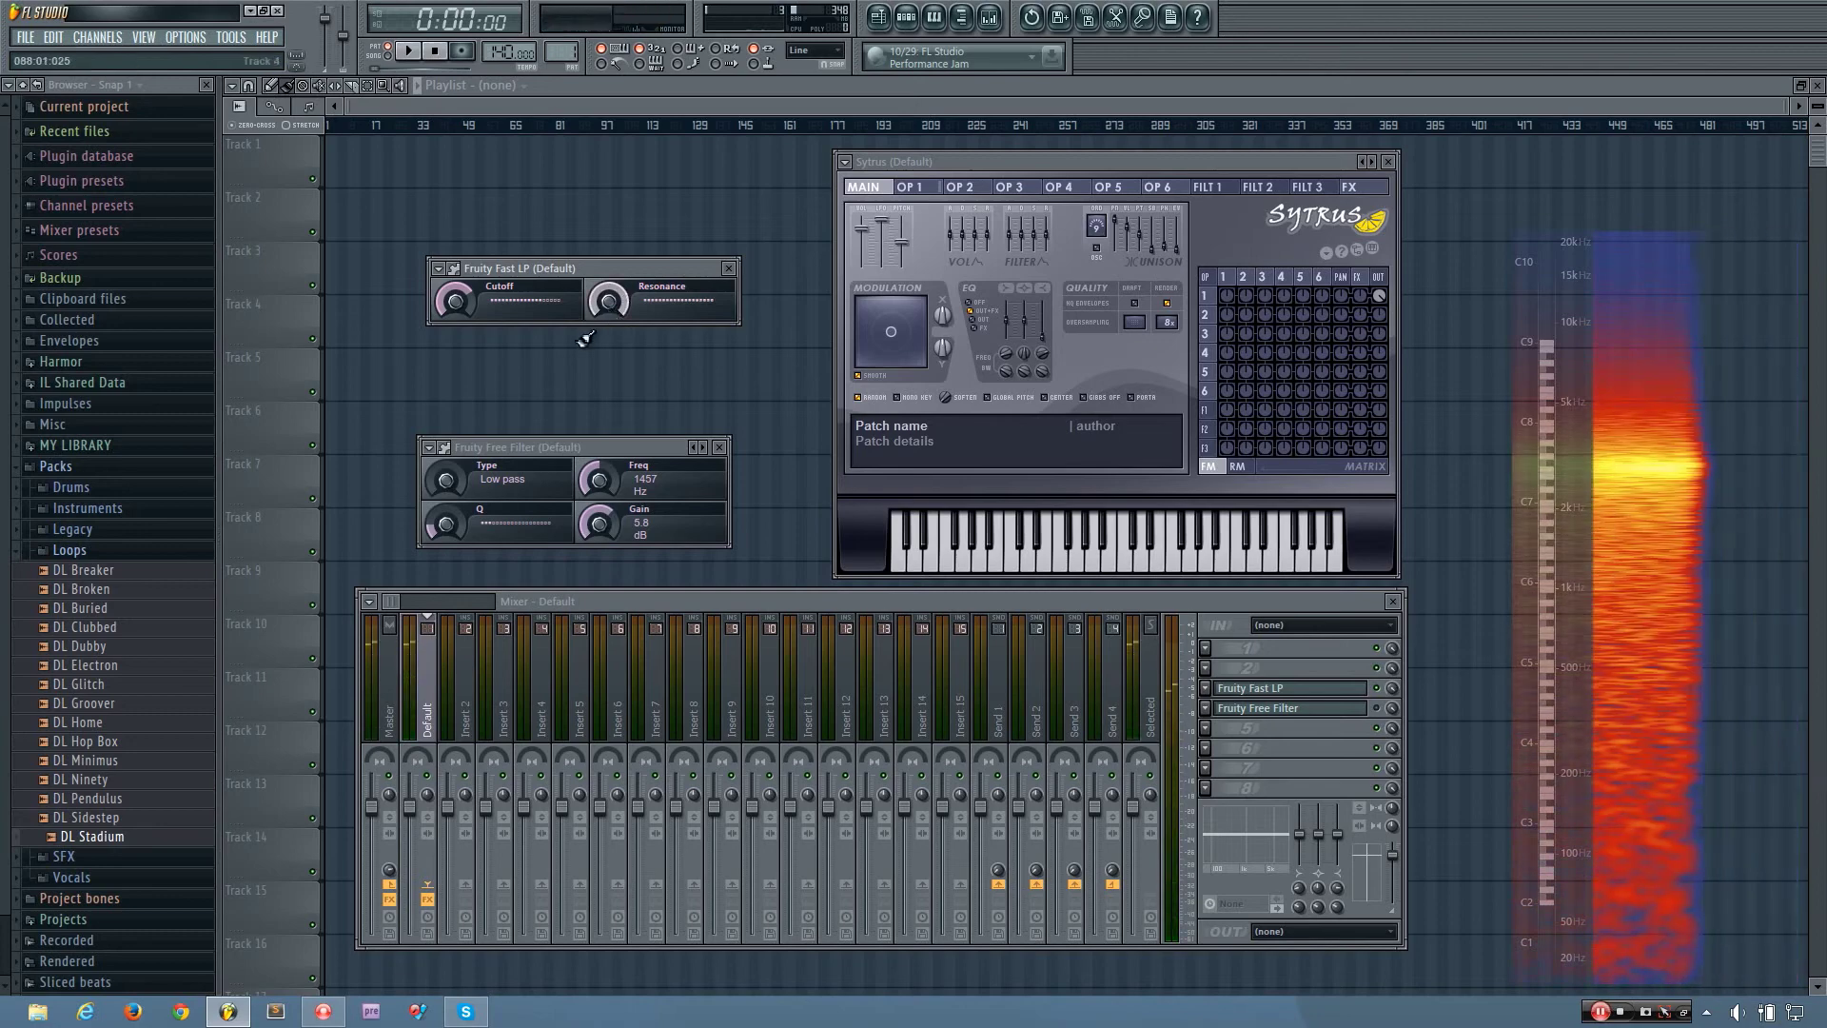
drag(455, 301, 451, 301)
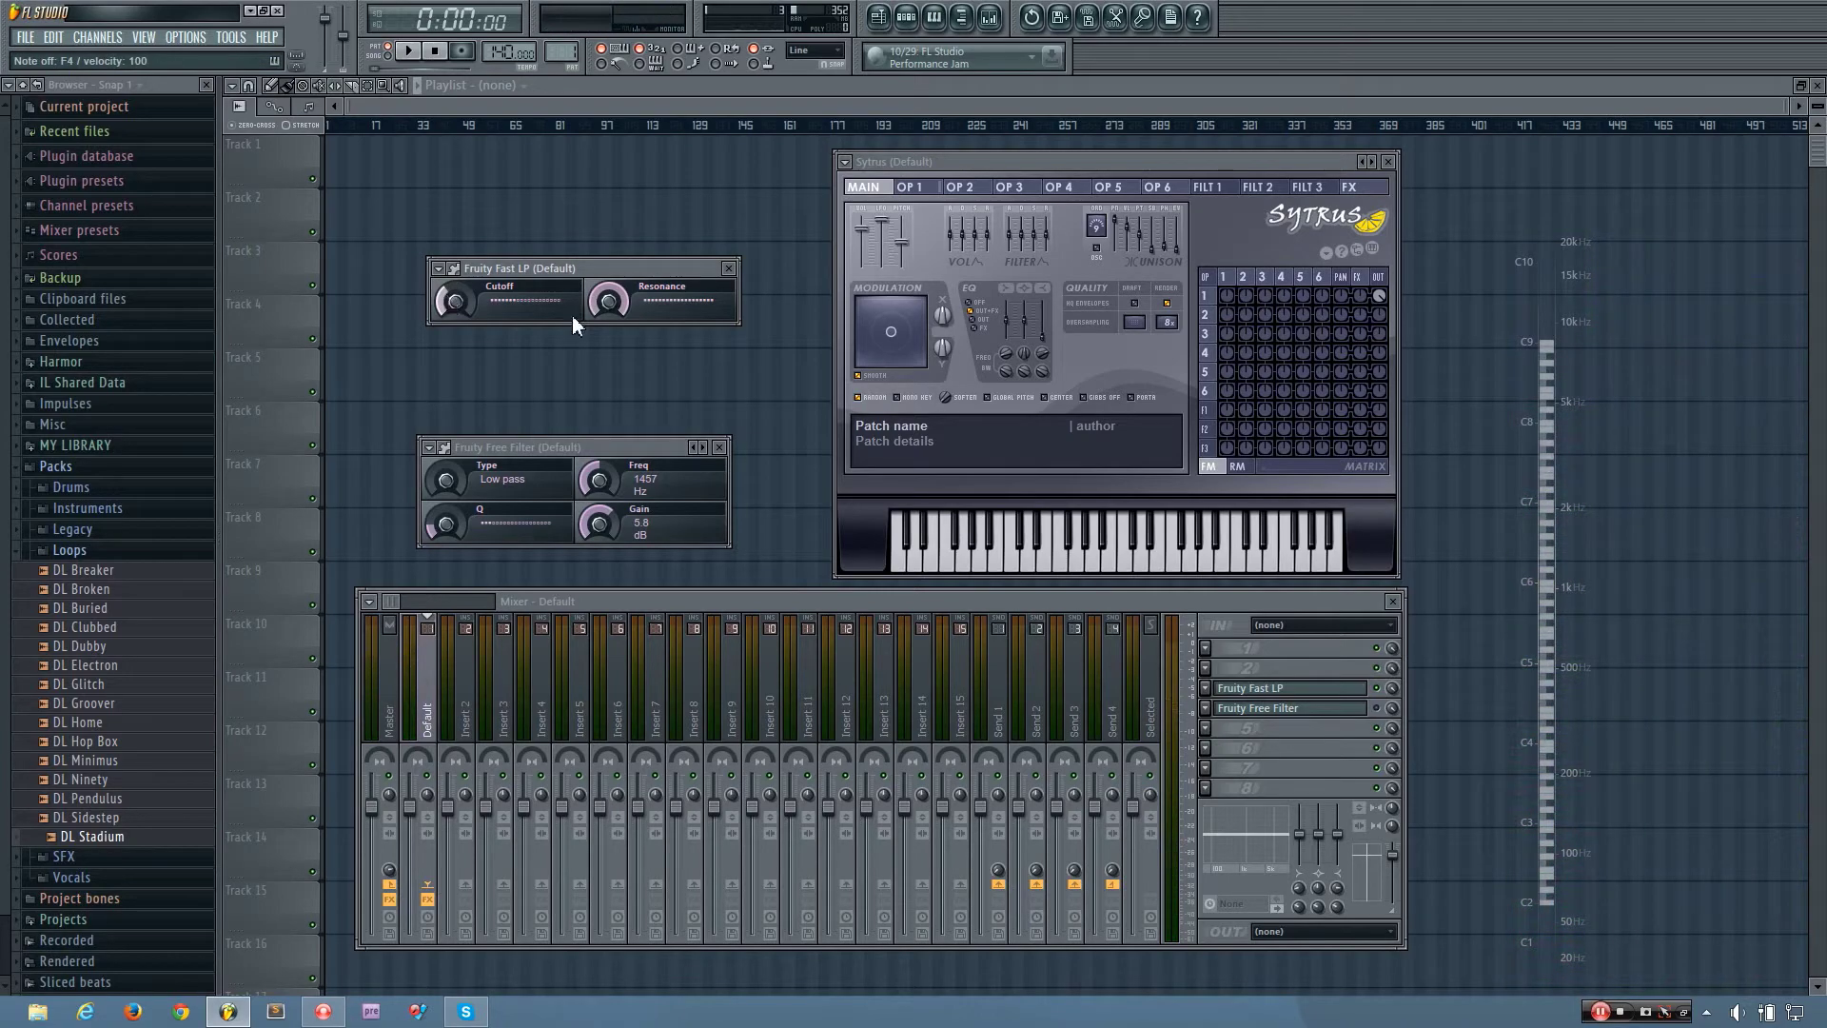
Play the note again while returning the Fruity Fast LP cutoff to maximum and reducing its resonance
key(v)
mouse_move(451, 303)
mouse_down()
mouse_move(458, 285)
mouse_move(458, 303)
mouse_up()
drag(611, 302, 611, 263)
drag(608, 304, 608, 281)
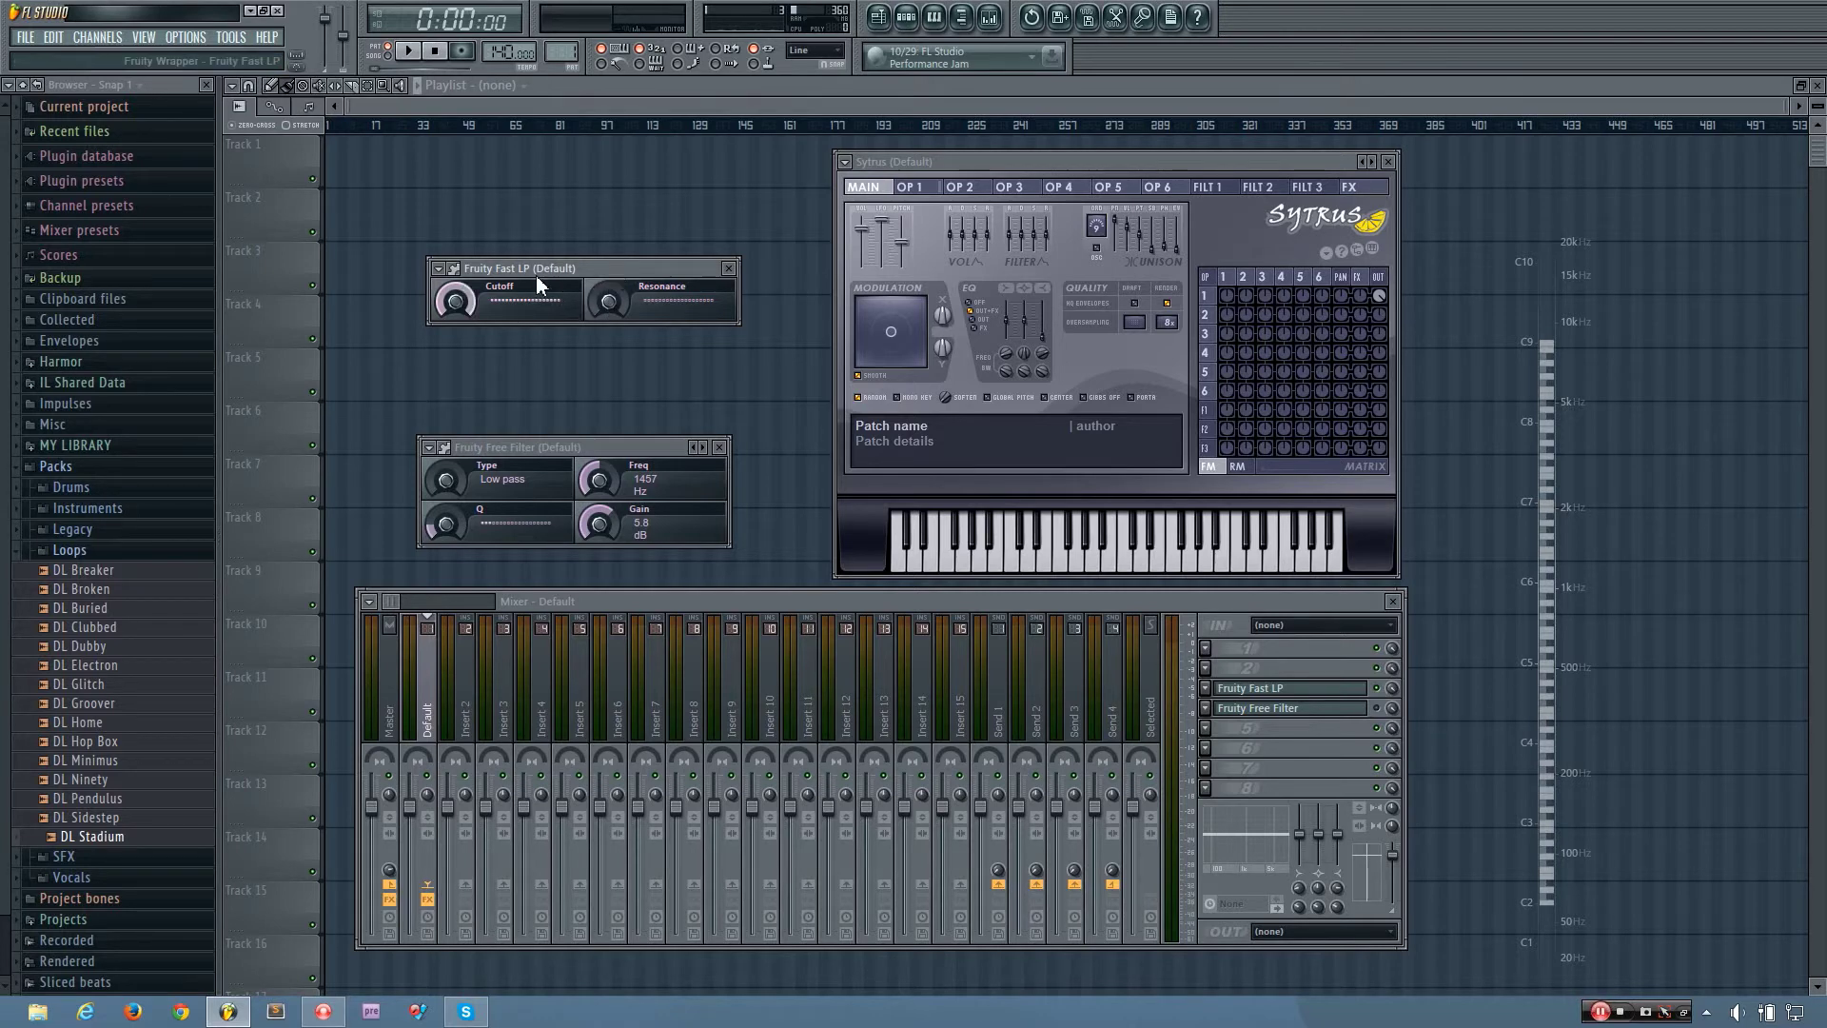
Close the Fruity Fast LP window and switch the mixer track's active effect from Fruity Fast LP to Fruity Free Filter
drag(559, 268, 601, 276)
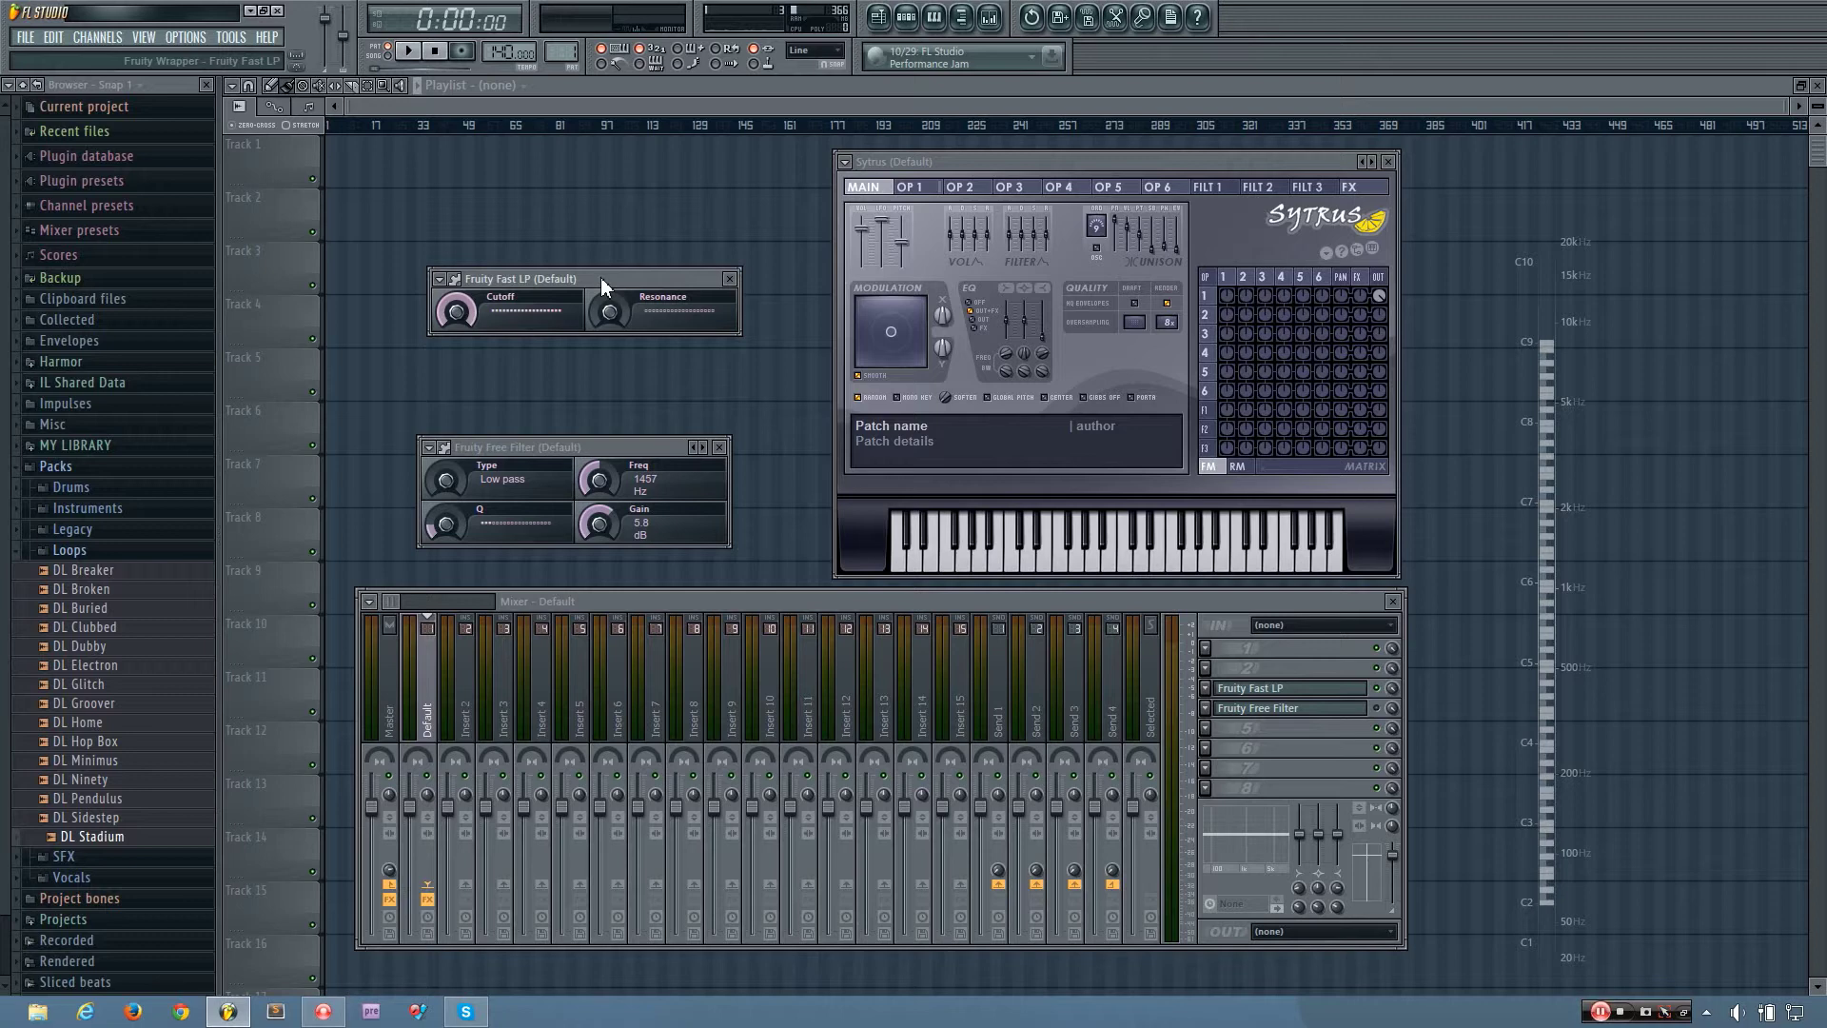
click(731, 280)
drag(587, 447, 621, 339)
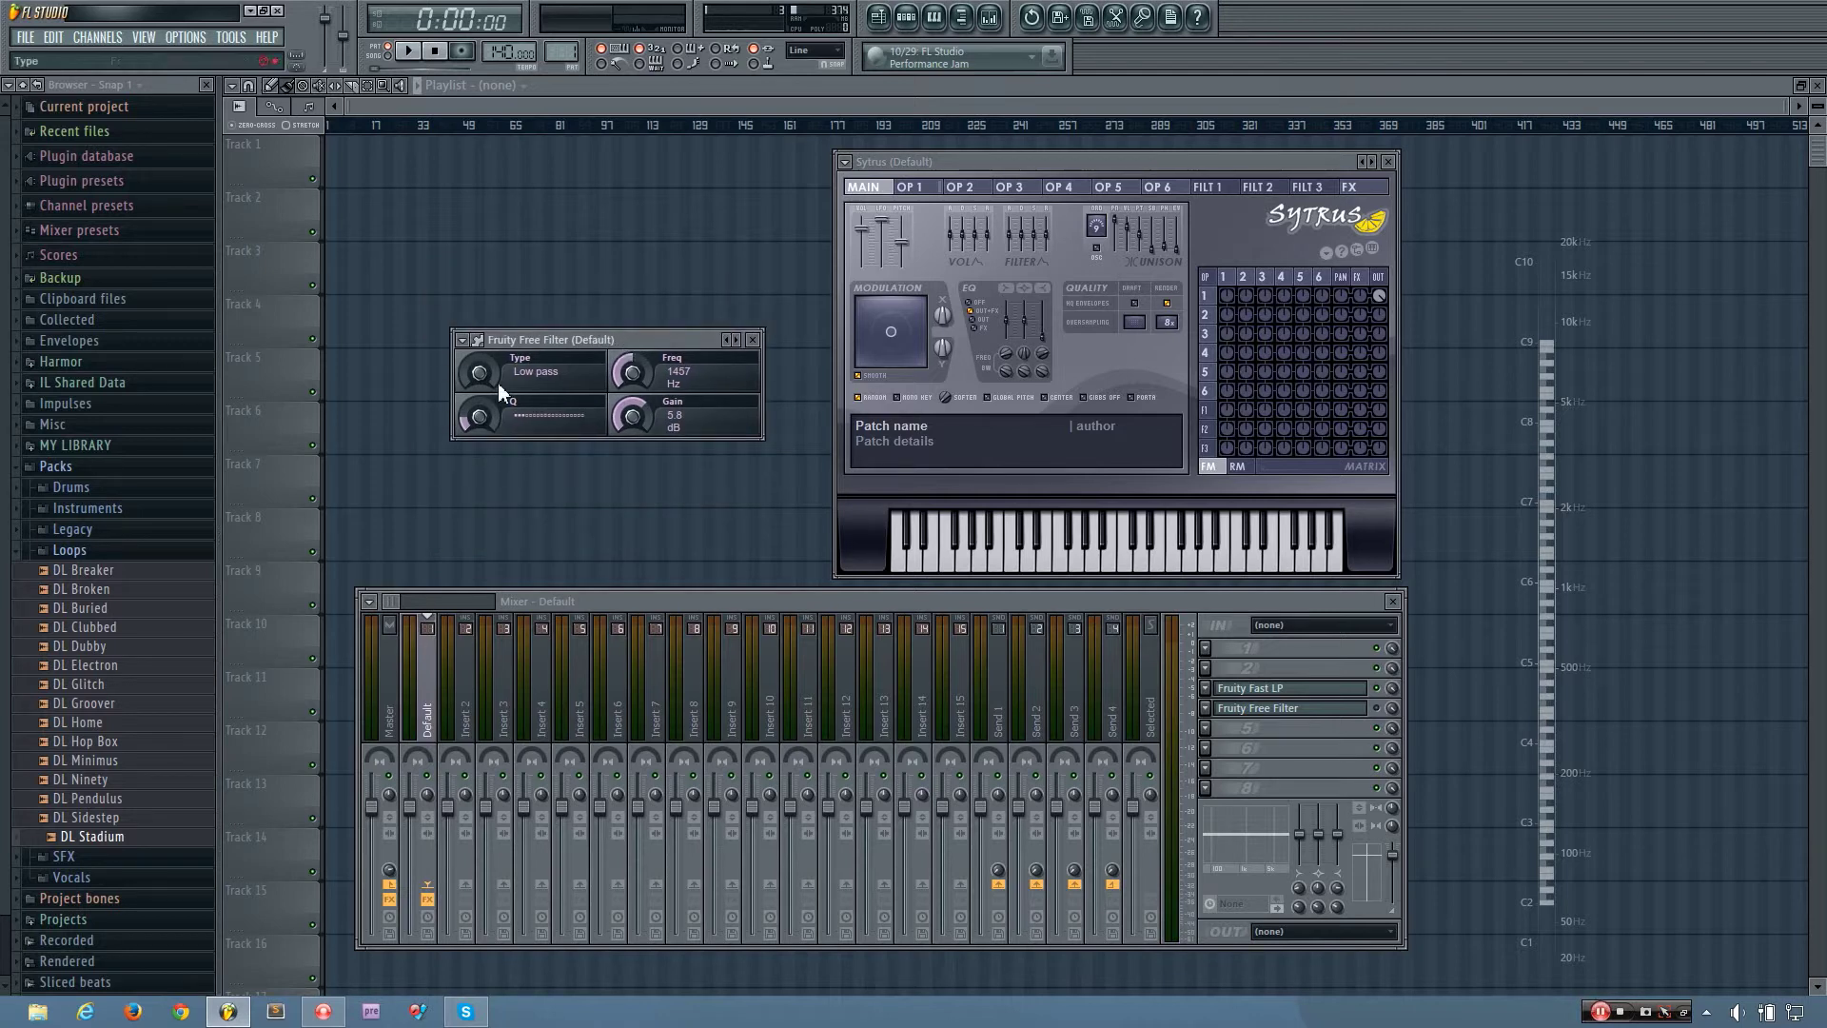
click(1376, 688)
click(1375, 708)
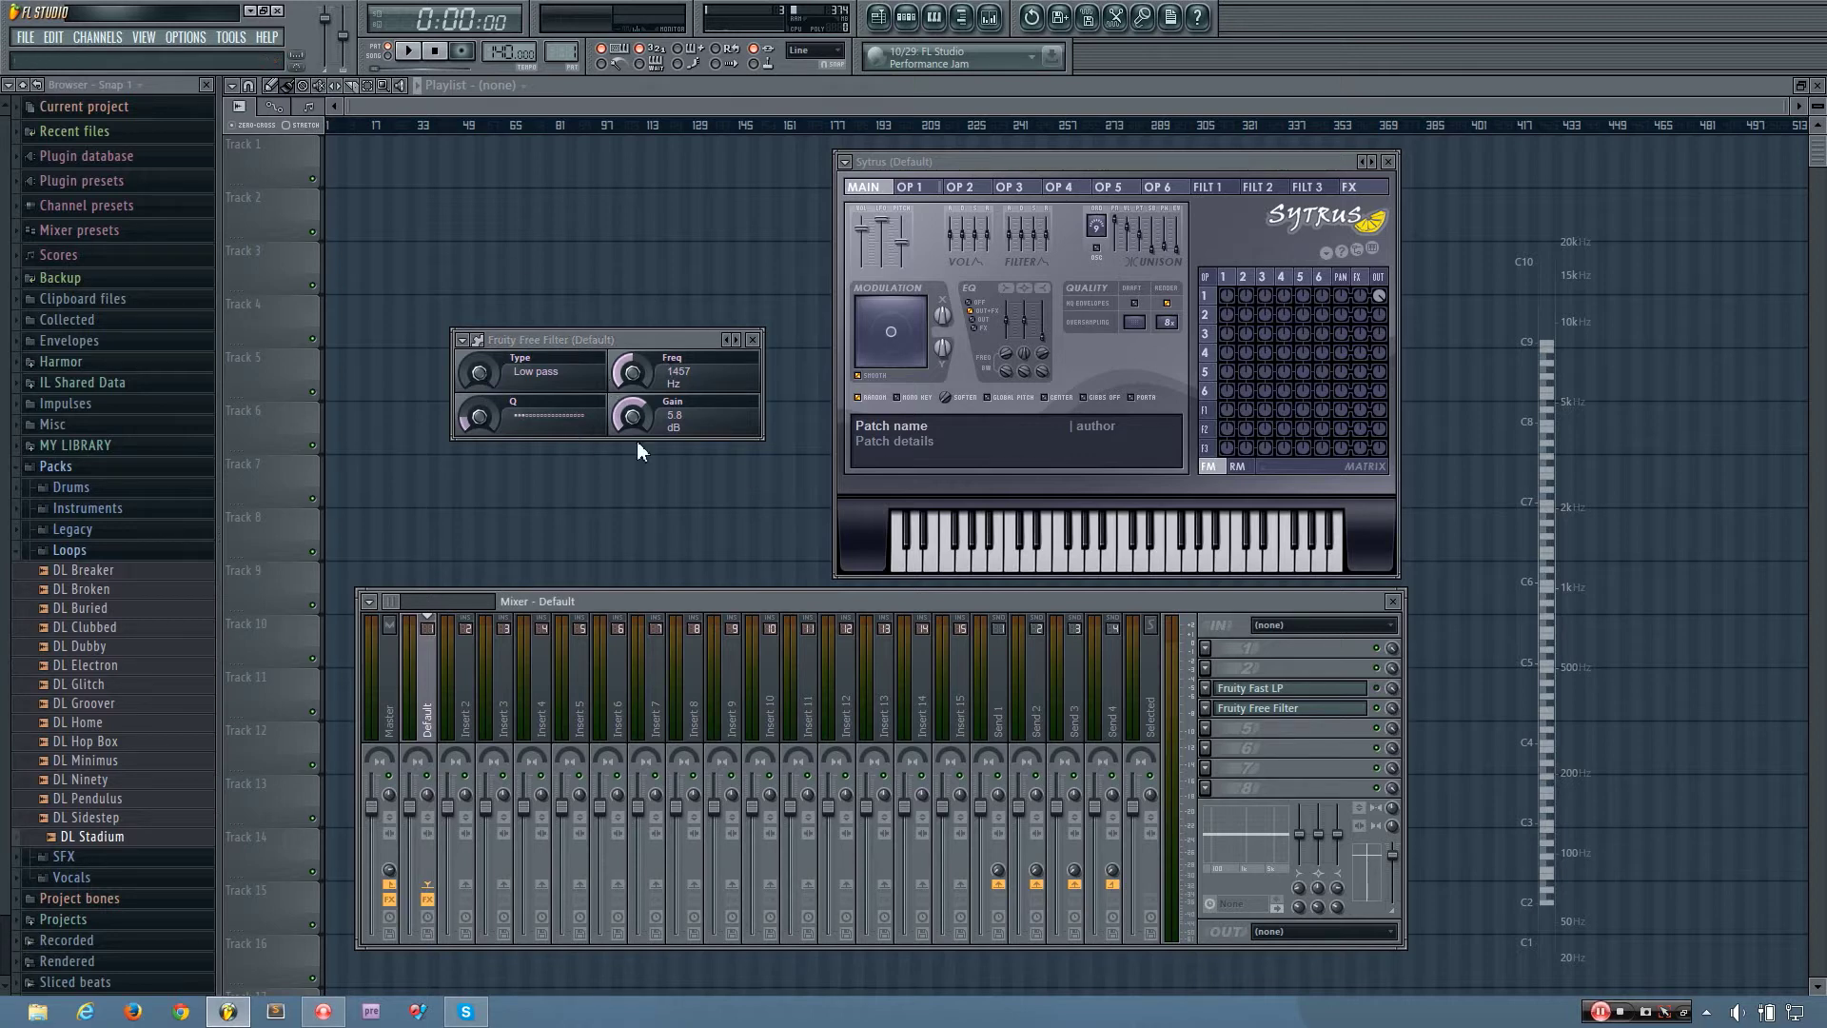
drag(637, 338, 650, 331)
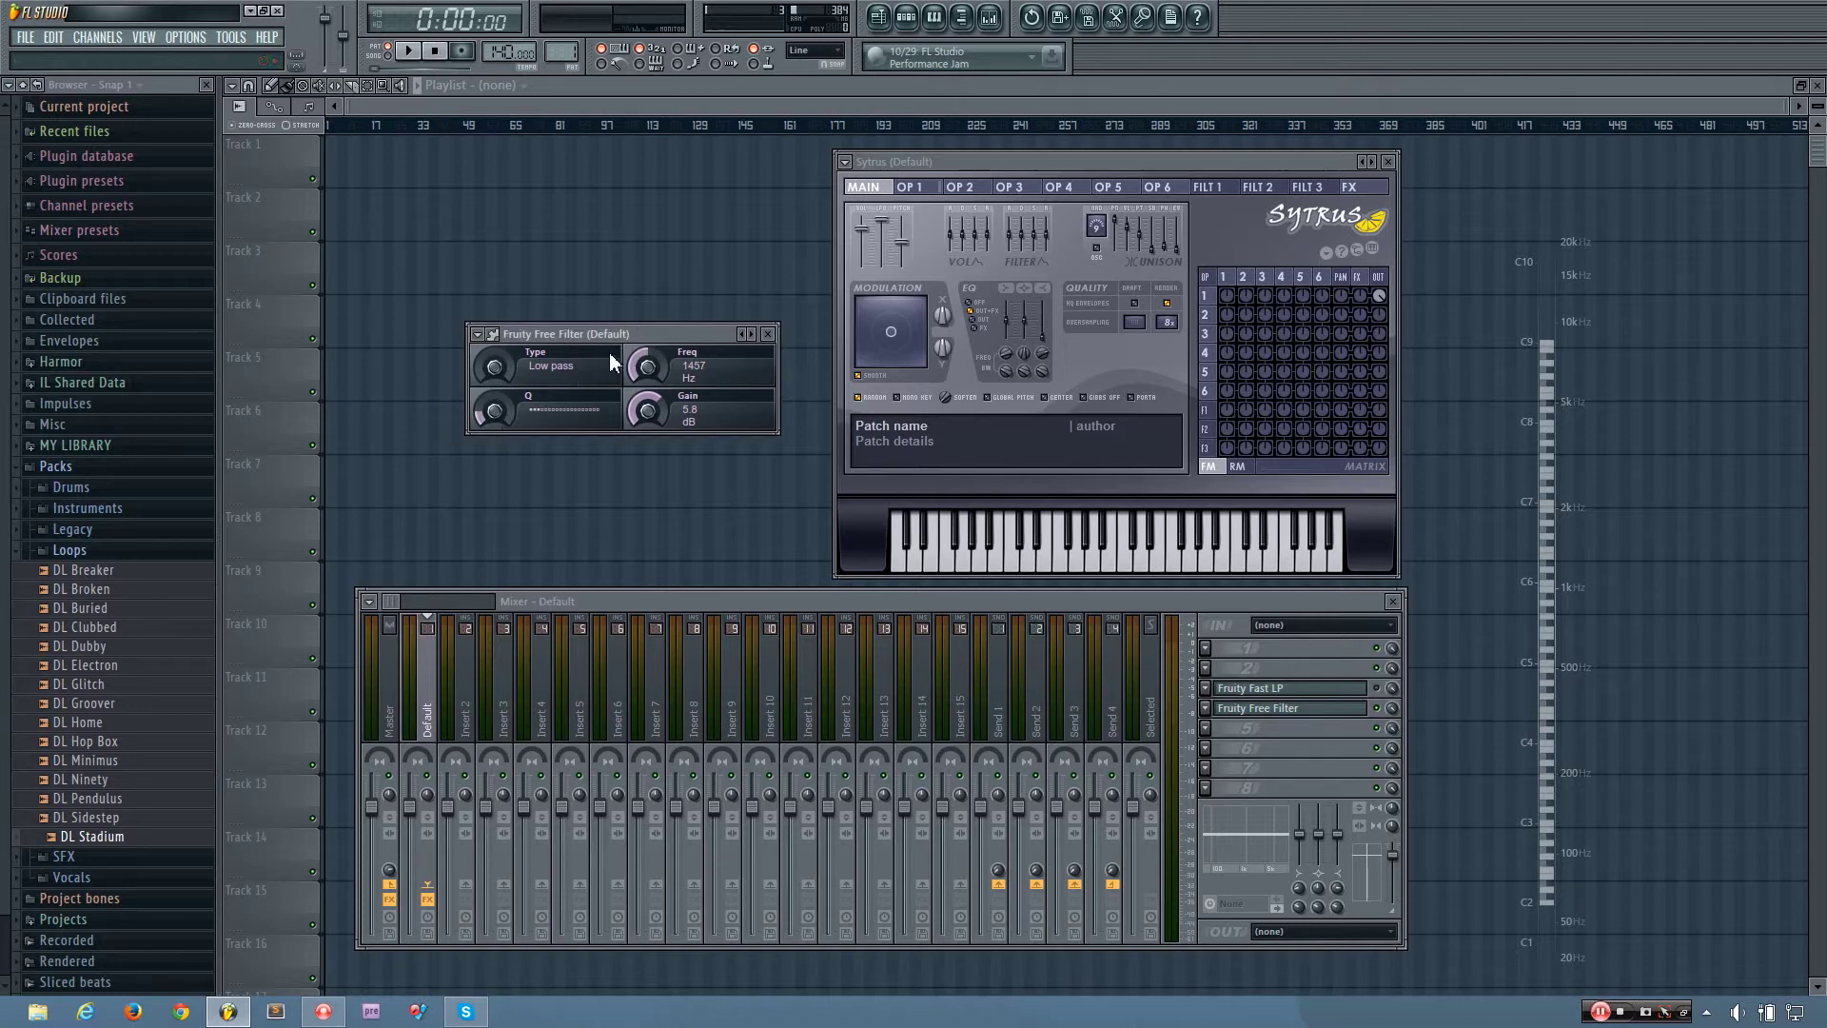
Audition the Free Filter's low pass mode by sweeping its frequency and Q, and reset the frequency to 1457 Hz
mouse_move(653, 365)
mouse_down()
mouse_move(653, 390)
mouse_move(650, 363)
mouse_up()
drag(493, 415, 495, 371)
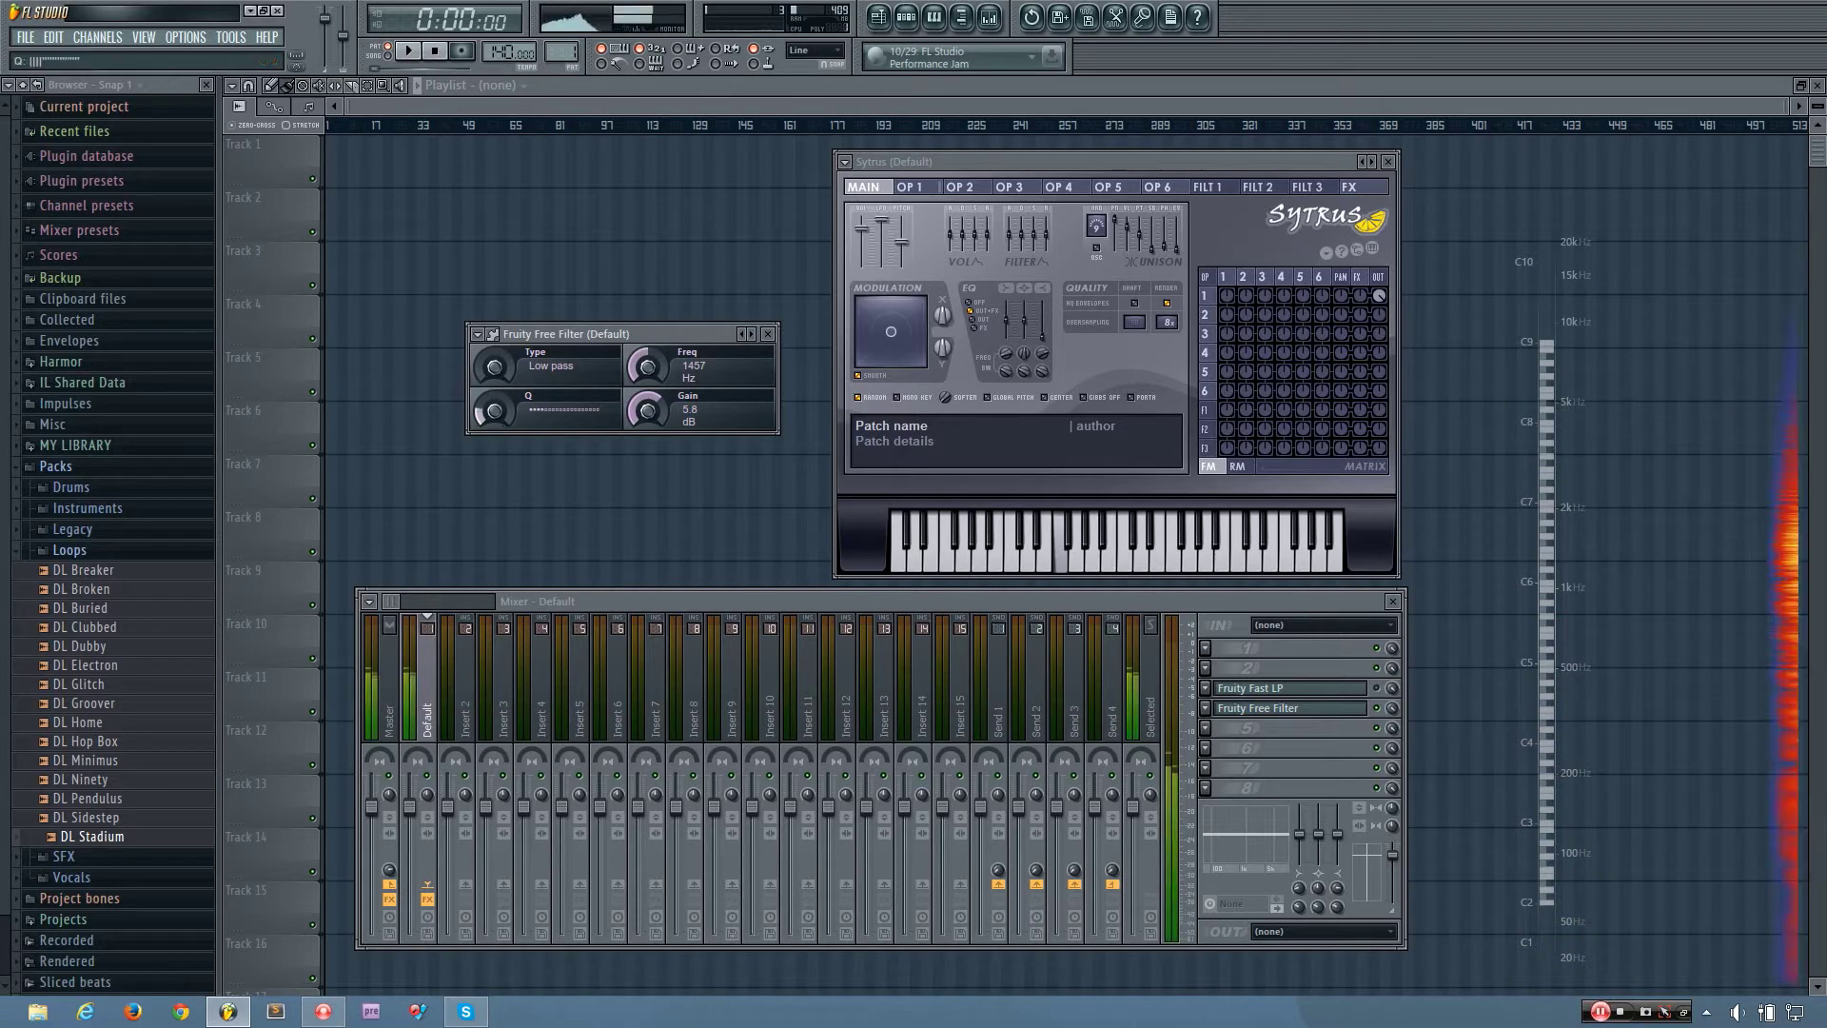
drag(644, 369, 643, 411)
drag(493, 411, 492, 418)
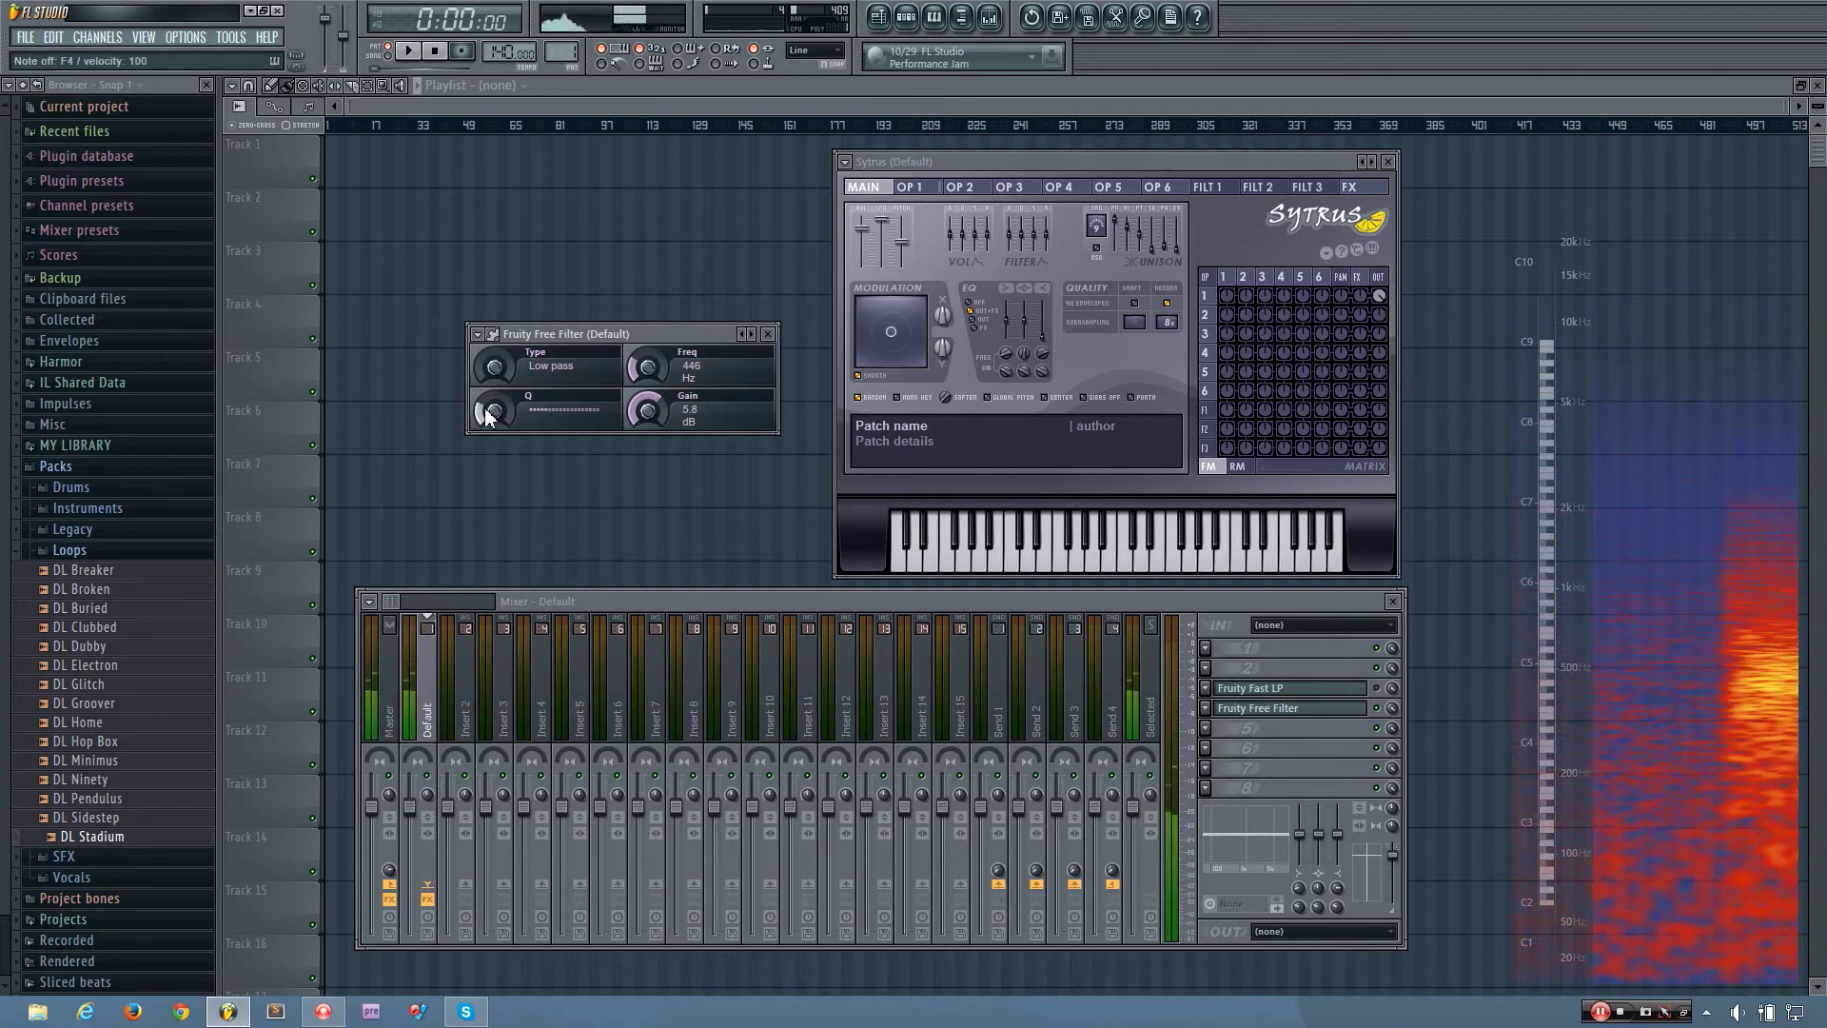
alt+click(644, 368)
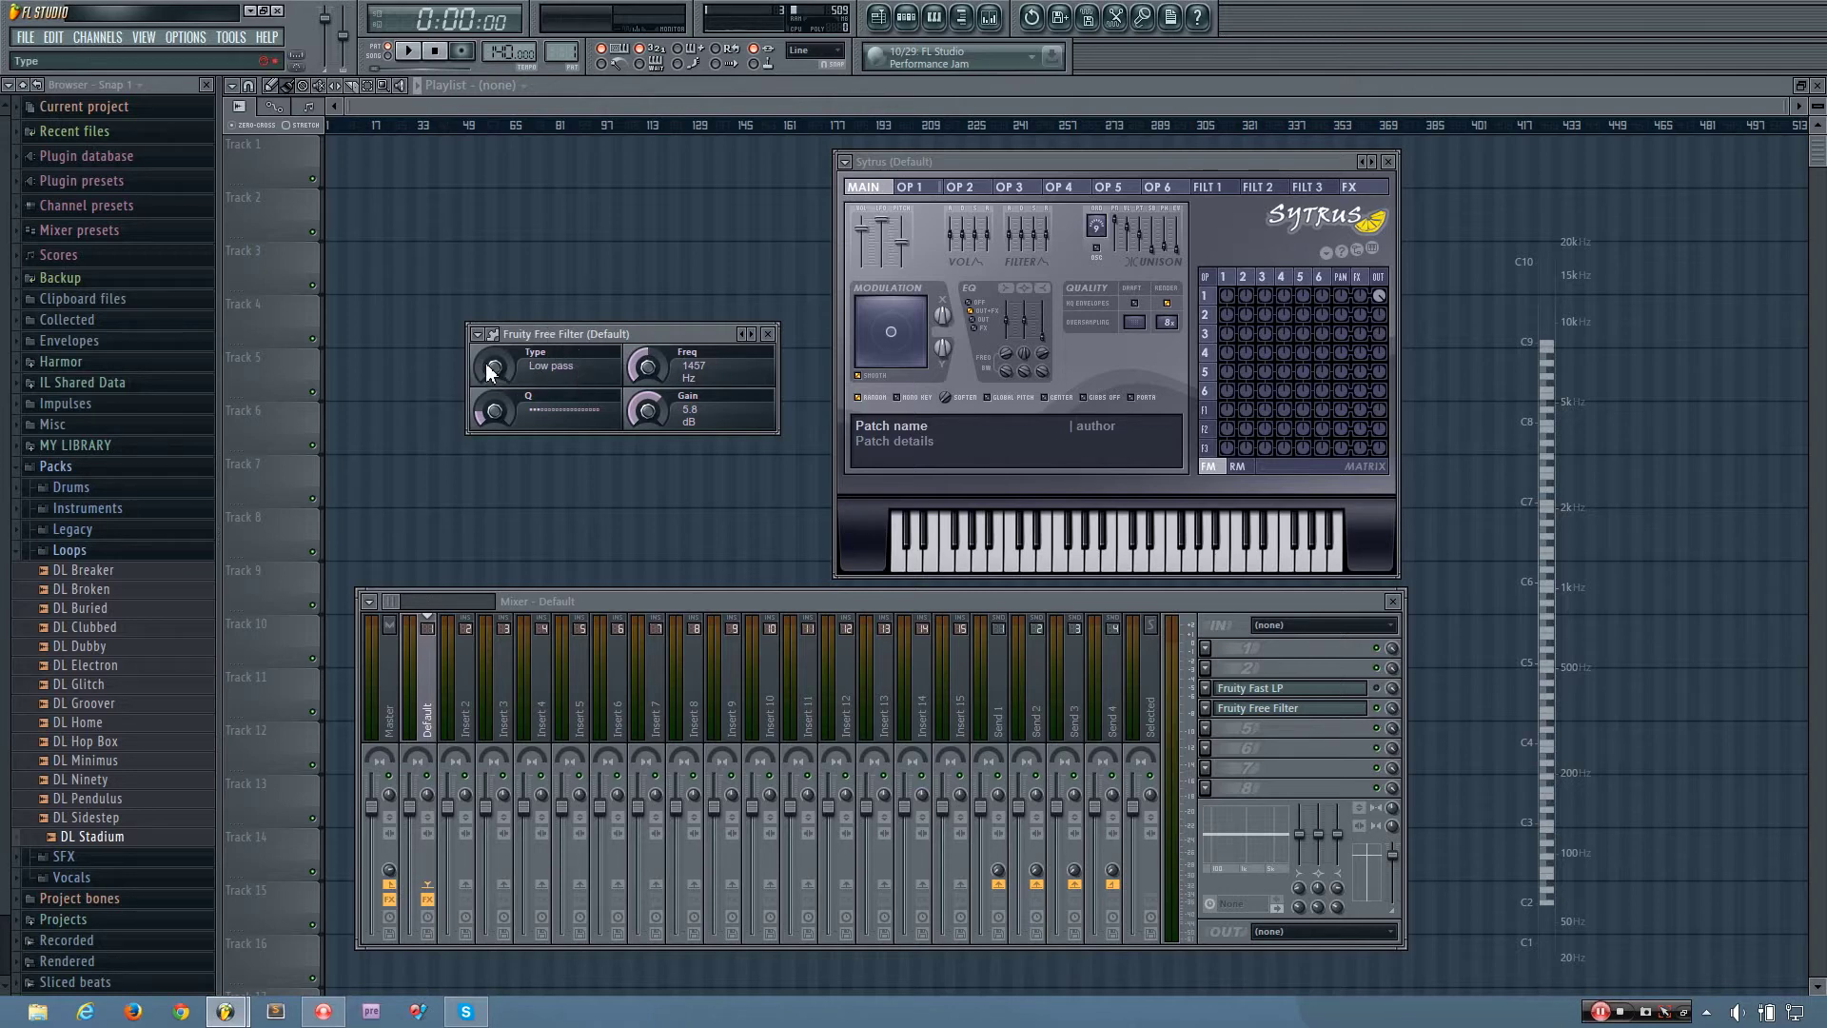
Set the Free Filter type to Band pass and sweep its frequency with Q at minimum and maximum while a note plays
drag(486, 365, 489, 360)
drag(647, 369, 647, 363)
drag(647, 368, 647, 405)
key(v)
drag(494, 411, 495, 439)
drag(495, 411, 494, 371)
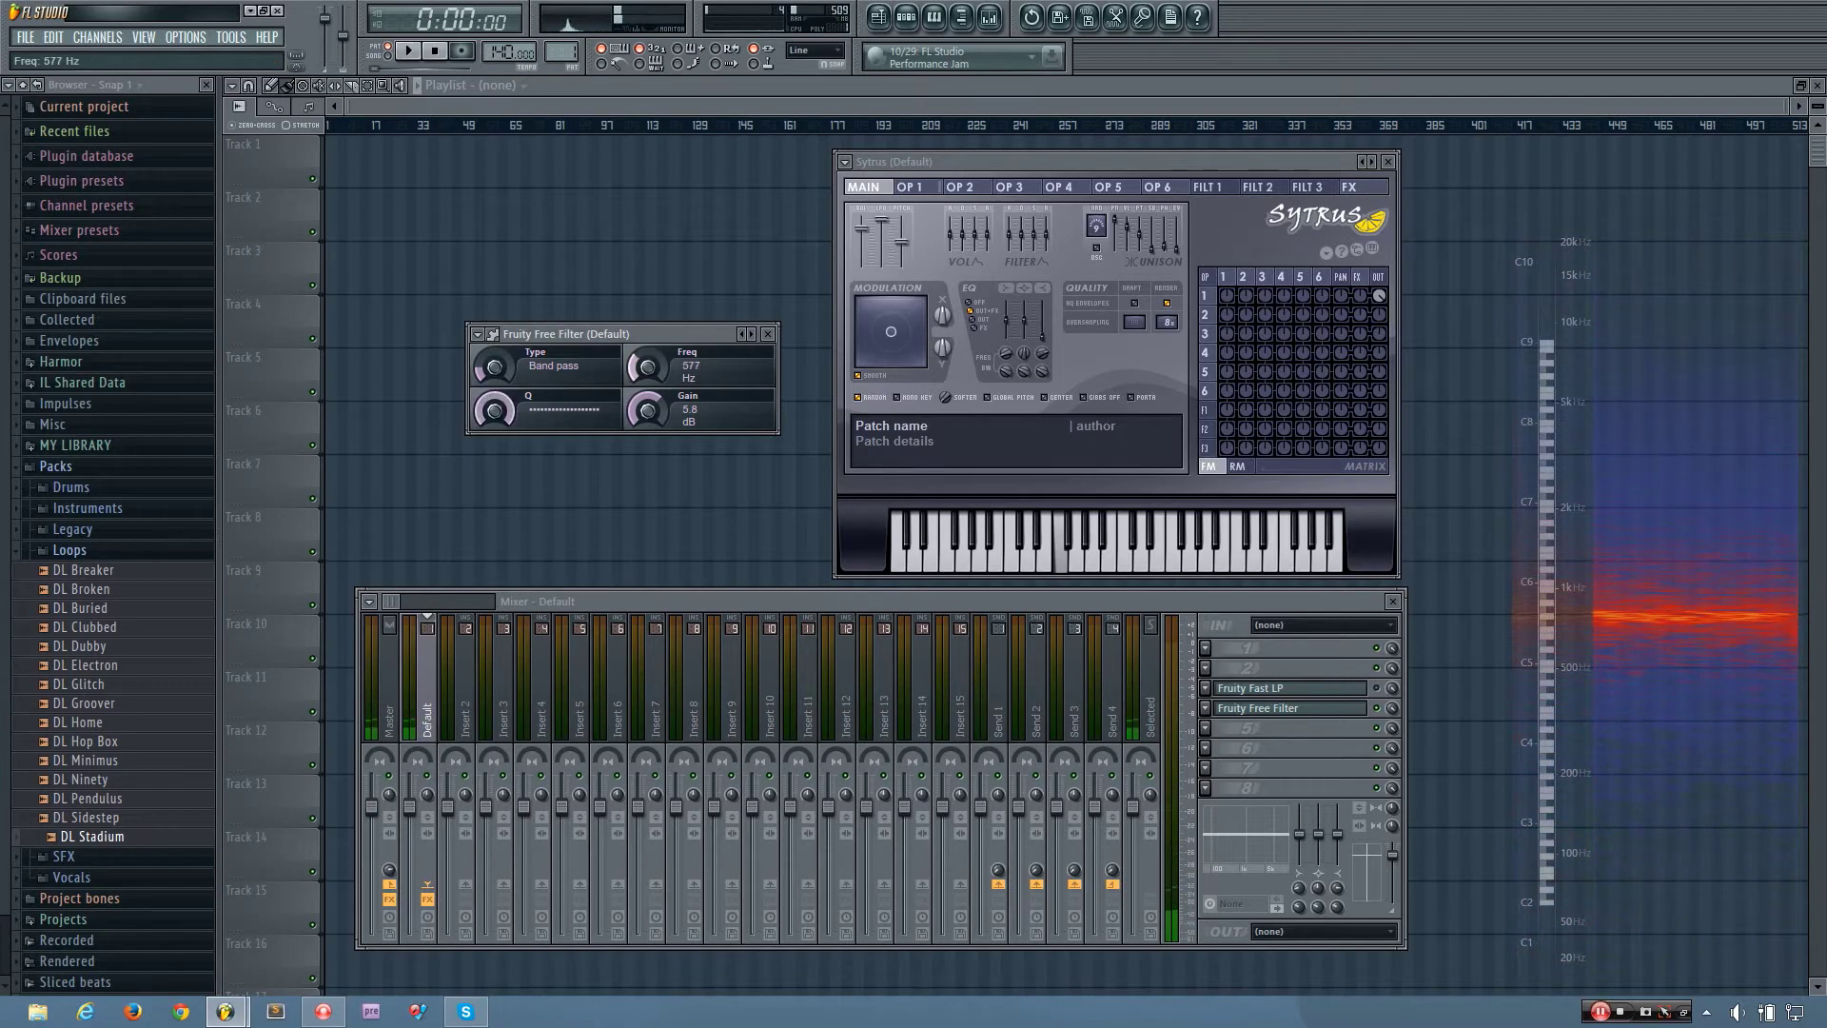
mouse_move(647, 366)
mouse_down()
mouse_move(647, 385)
mouse_move(647, 338)
mouse_up()
drag(497, 409, 497, 476)
Audition the High pass type by sweeping its frequency up from 10 Hz, reset it to 1457 Hz and vary Q
drag(643, 370, 643, 354)
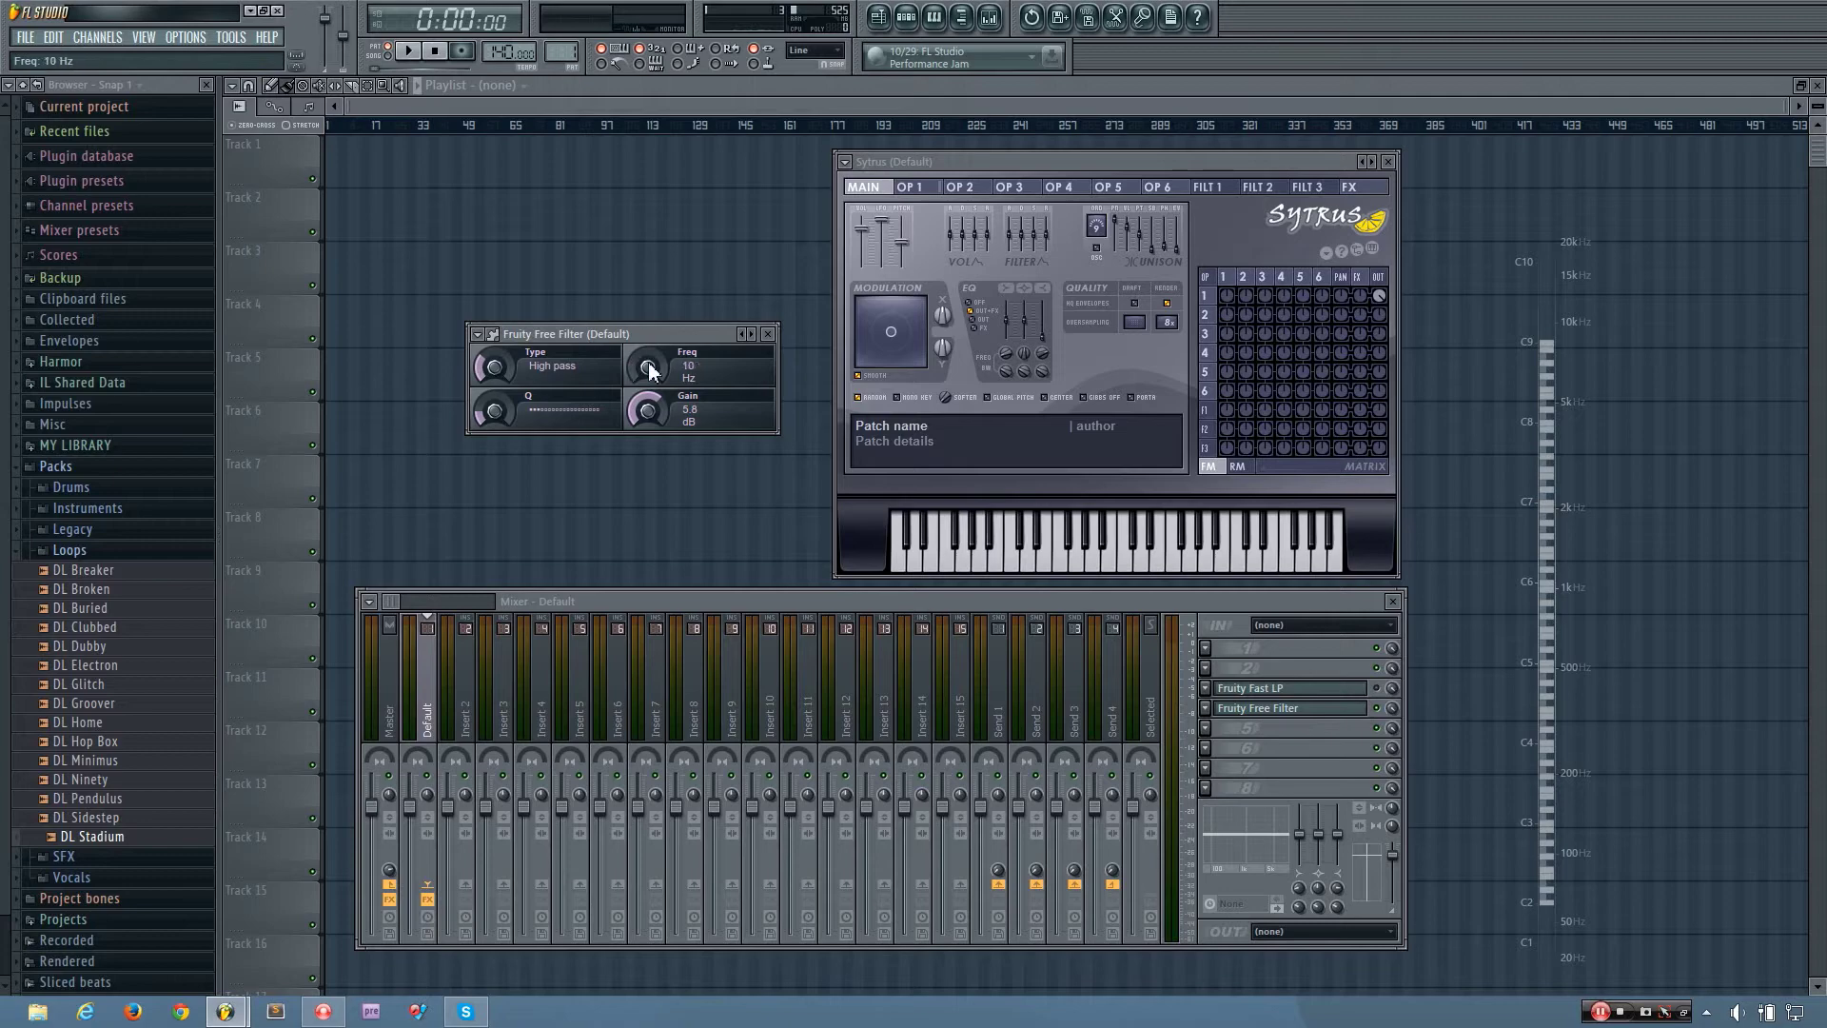
key(v)
drag(649, 371, 652, 291)
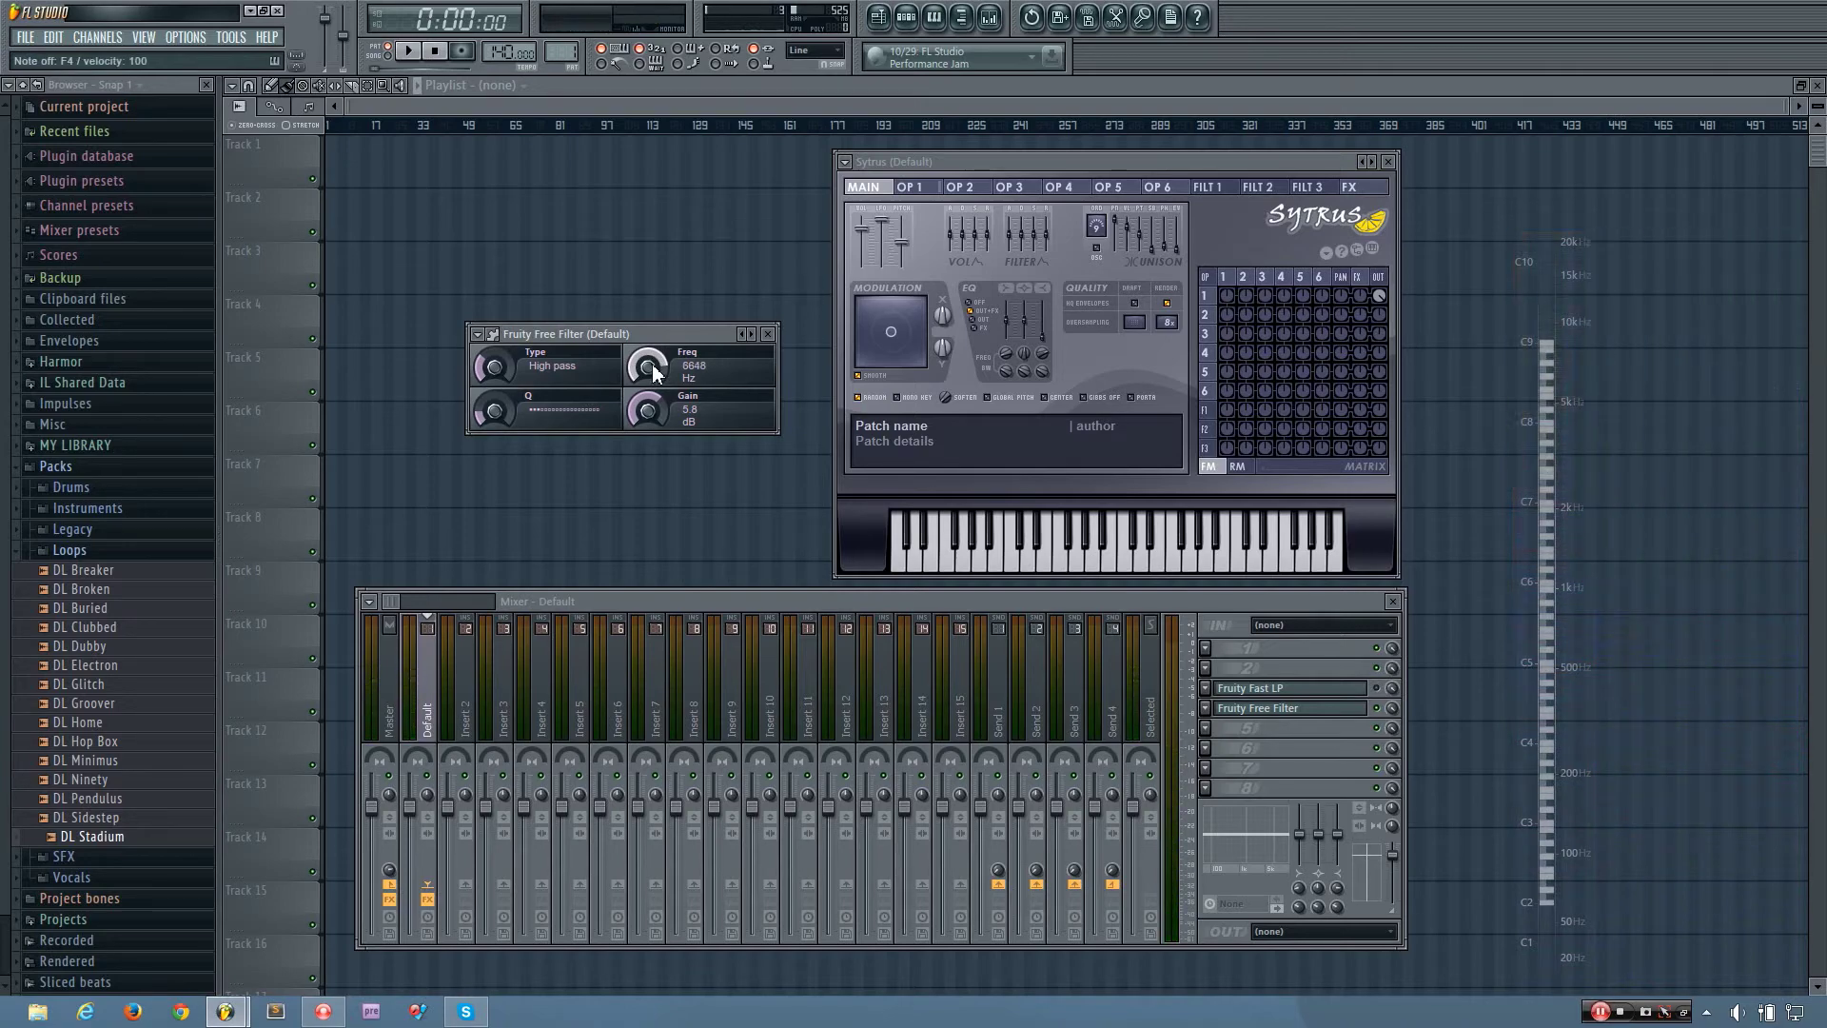
scroll(652, 371, down, 5)
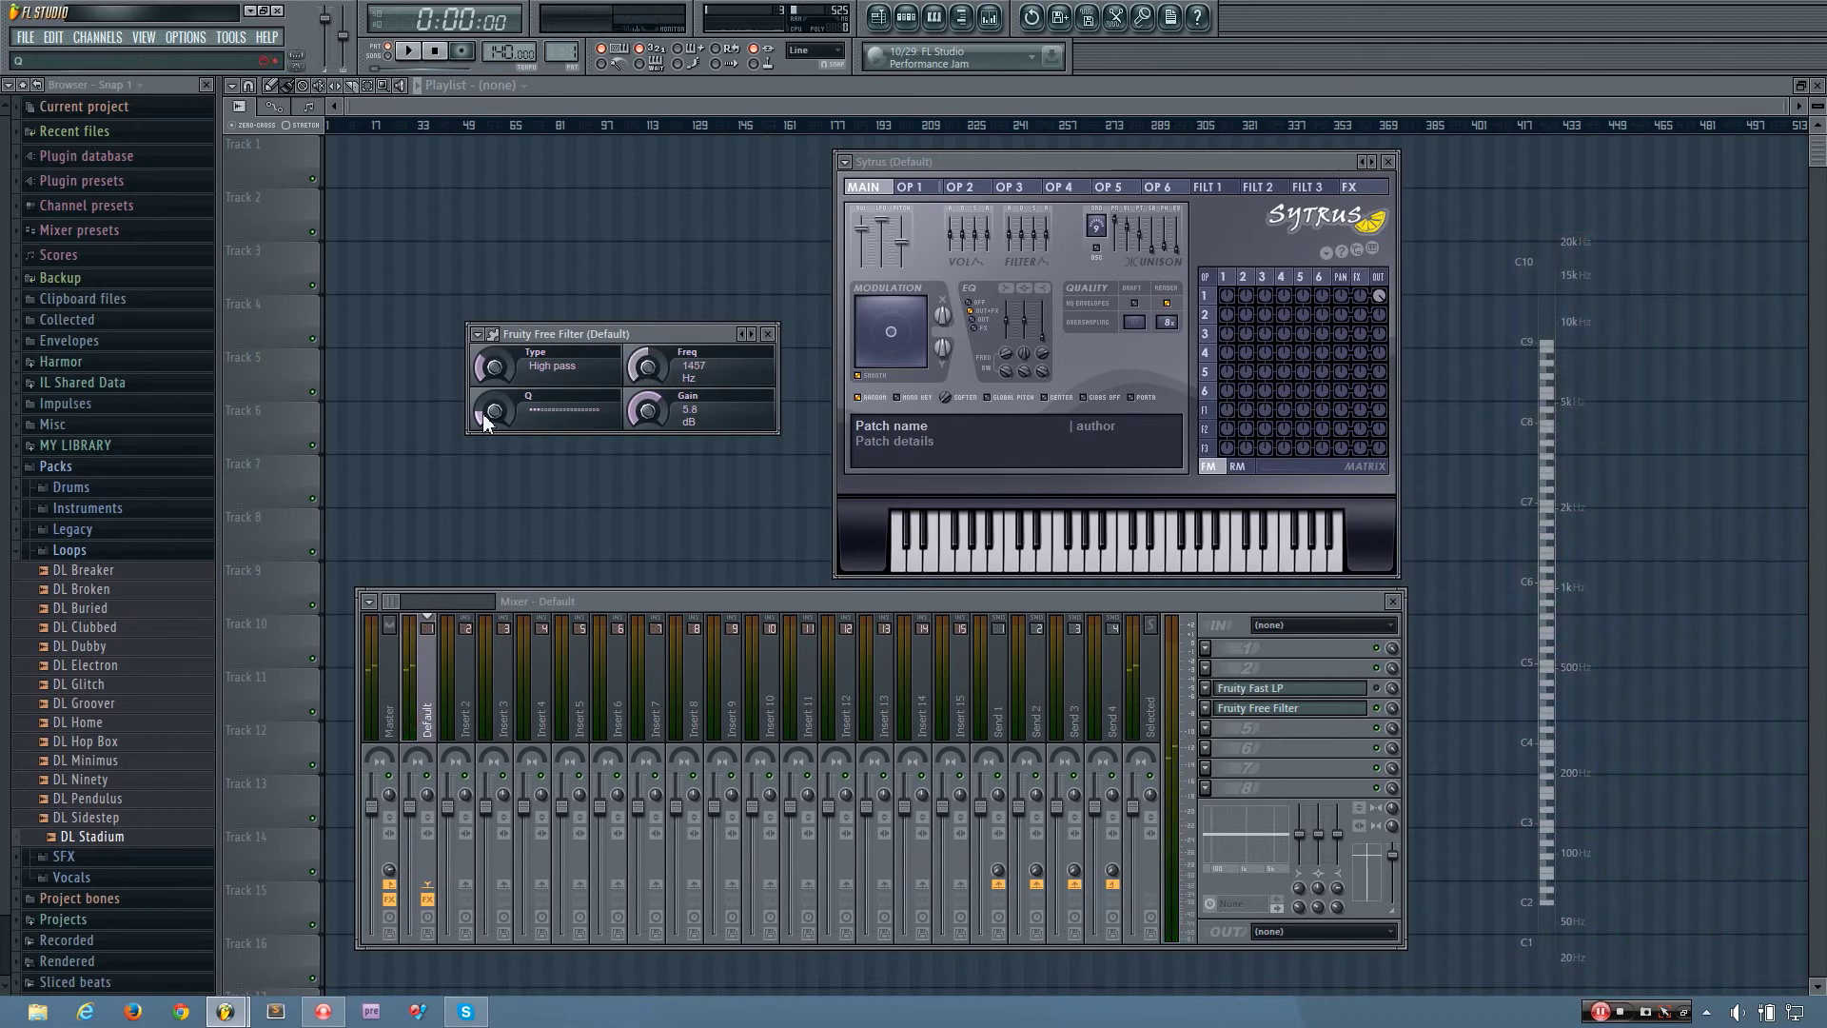
mouse_move(493, 411)
mouse_down()
mouse_move(493, 314)
mouse_move(493, 413)
mouse_up()
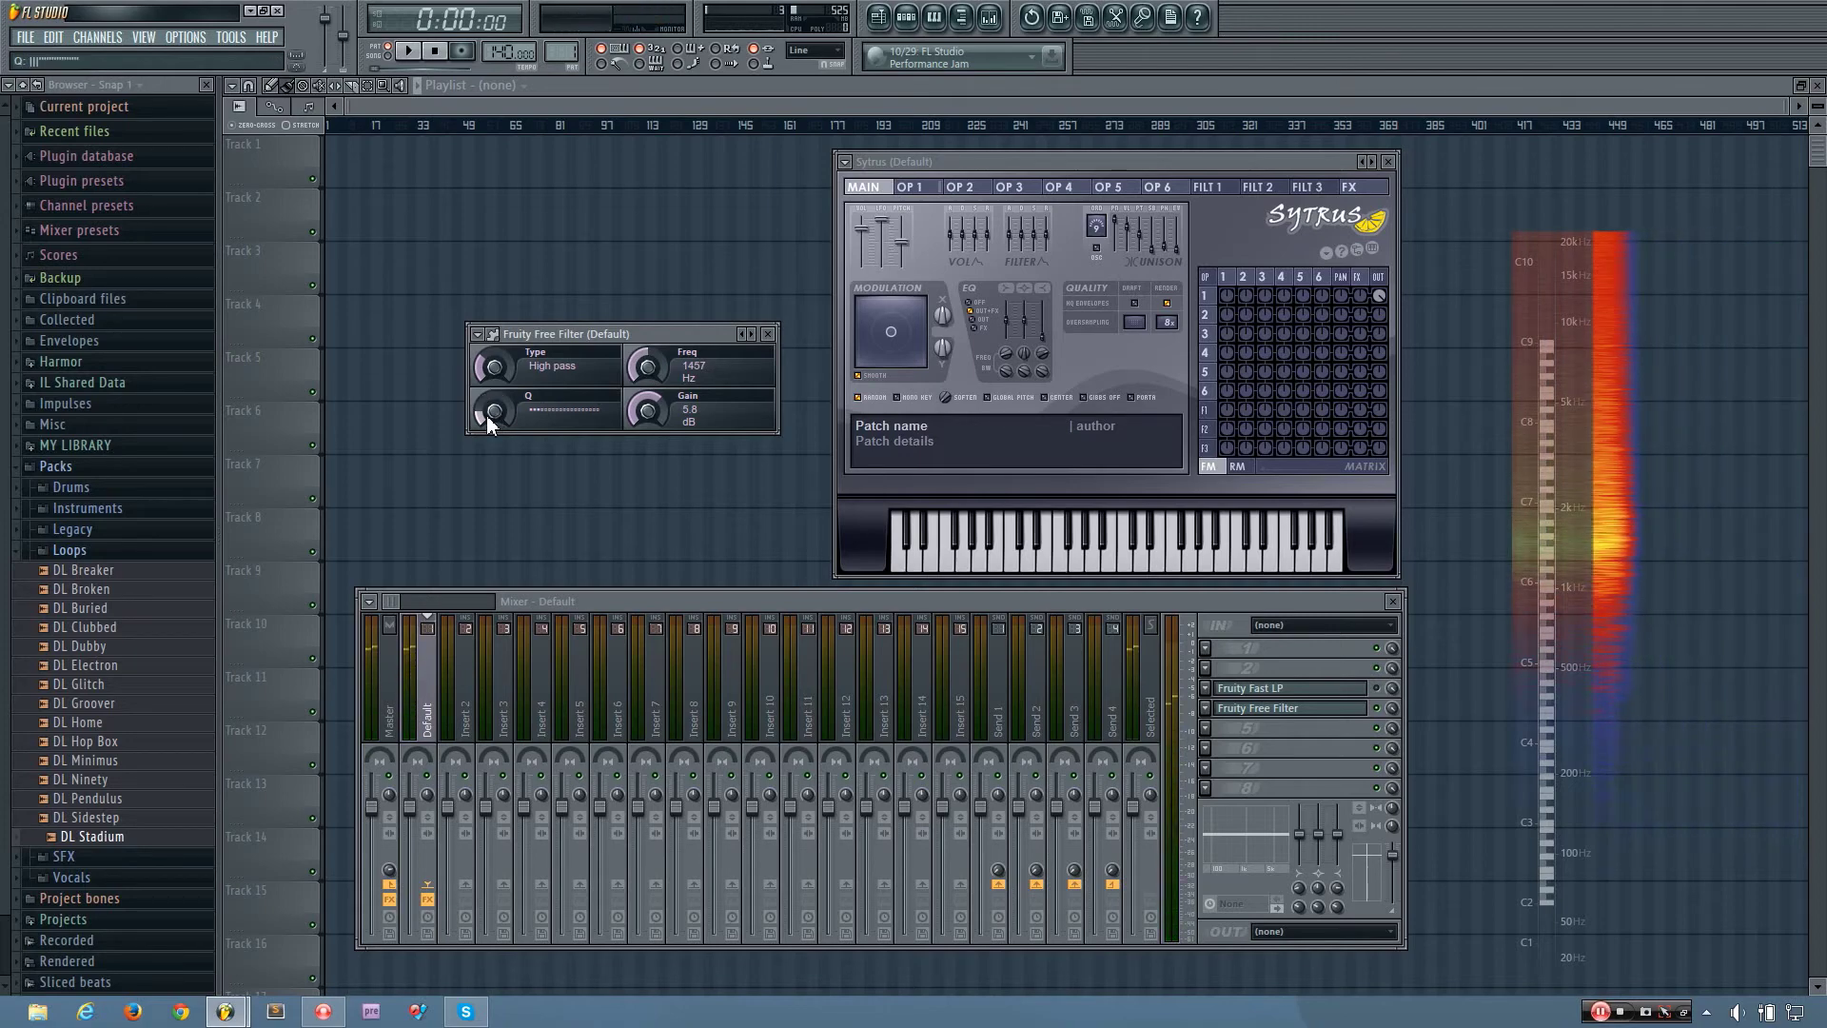
Set the Free Filter type to Notch and adjust Q at 1457 Hz while a note plays
drag(495, 371, 496, 354)
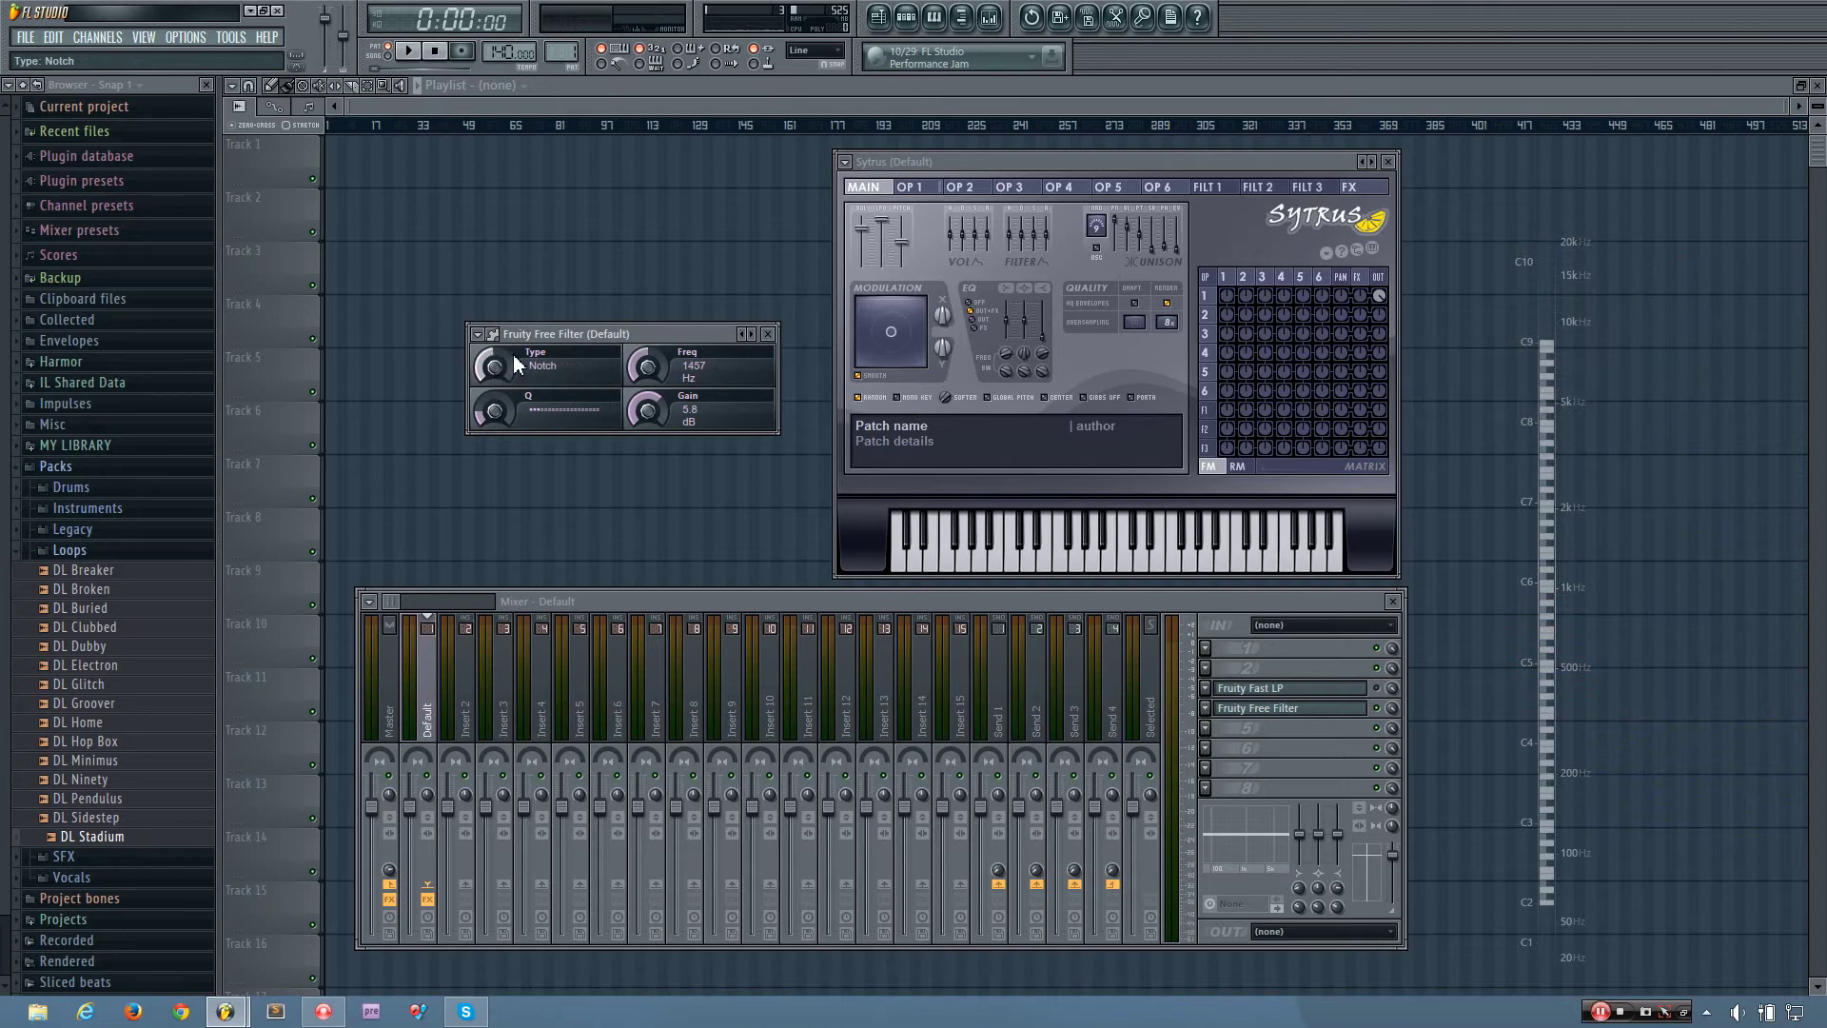
key(z)
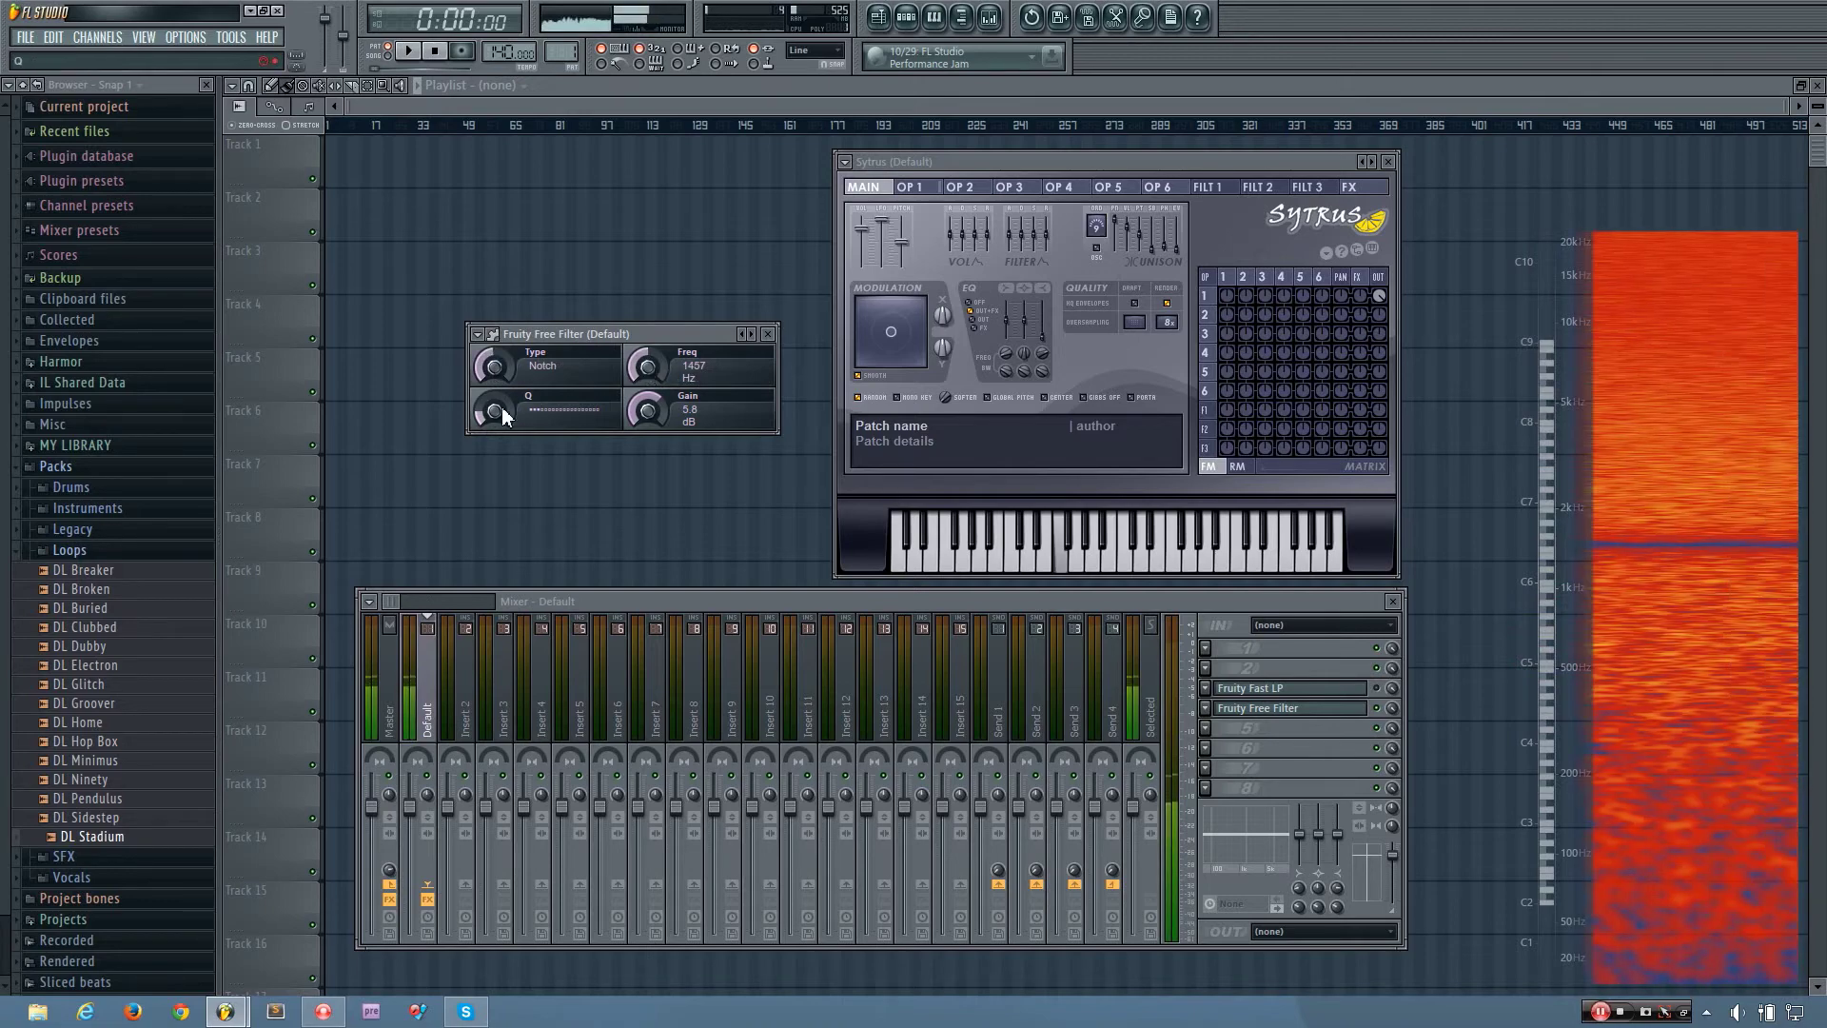
drag(498, 409, 499, 407)
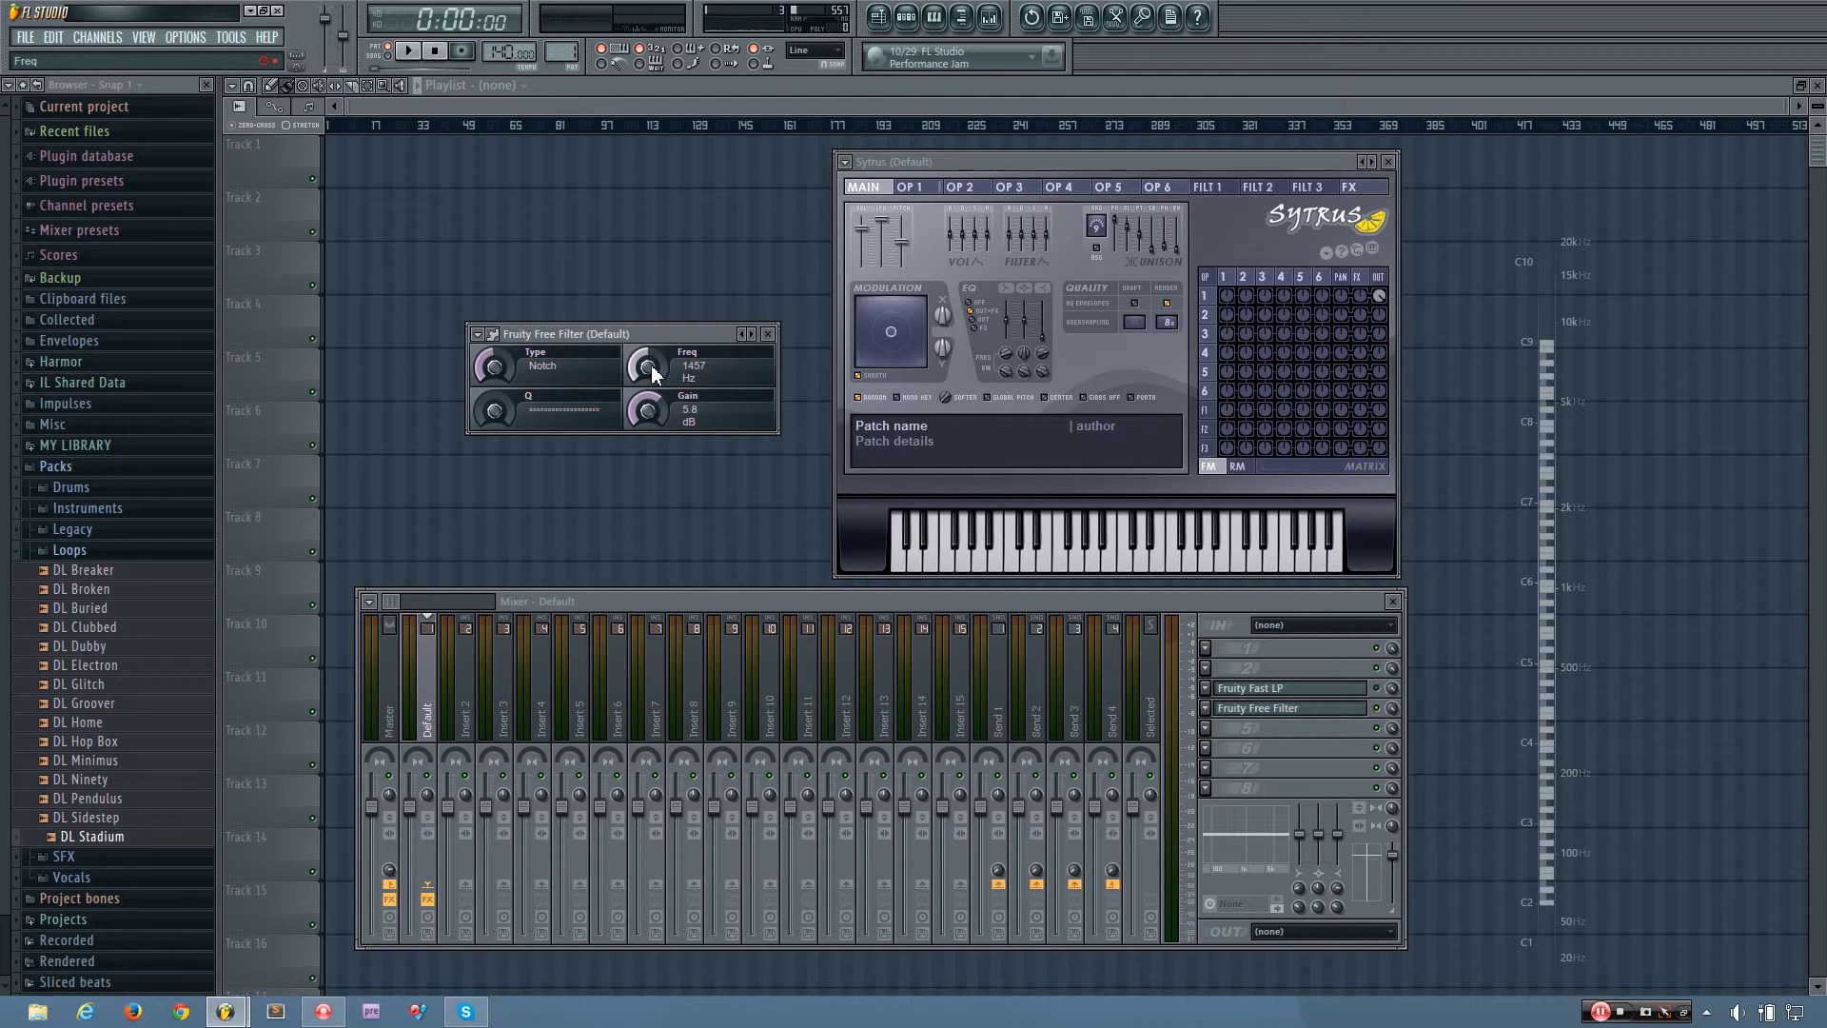
Sweep the notch frequency with narrow and wide Q settings, bringing it down to 405 Hz
mouse_move(653, 373)
mouse_down()
mouse_move(652, 417)
mouse_move(652, 373)
mouse_up()
mouse_move(500, 409)
mouse_down()
mouse_move(500, 338)
mouse_move(501, 407)
mouse_up()
drag(652, 369, 653, 378)
drag(495, 415, 495, 387)
drag(647, 366, 647, 366)
drag(495, 410, 494, 432)
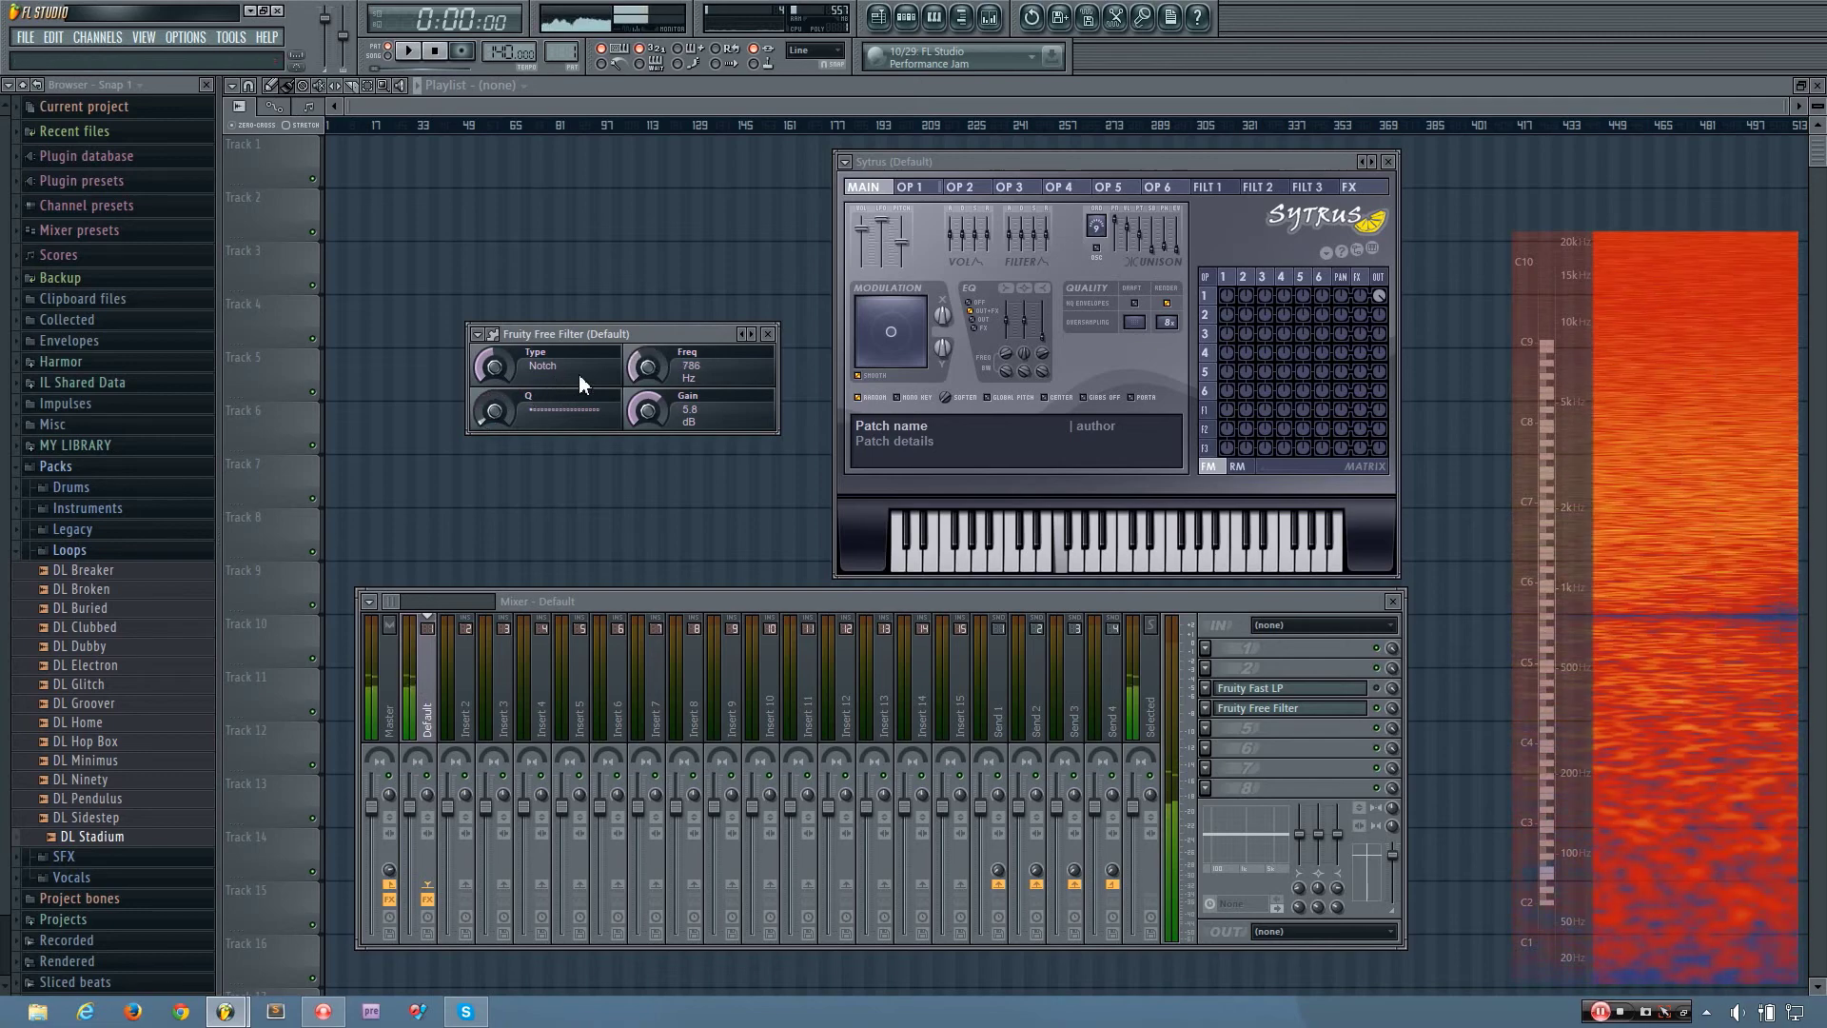
mouse_move(647, 366)
mouse_down()
mouse_move(647, 323)
mouse_move(642, 396)
mouse_up()
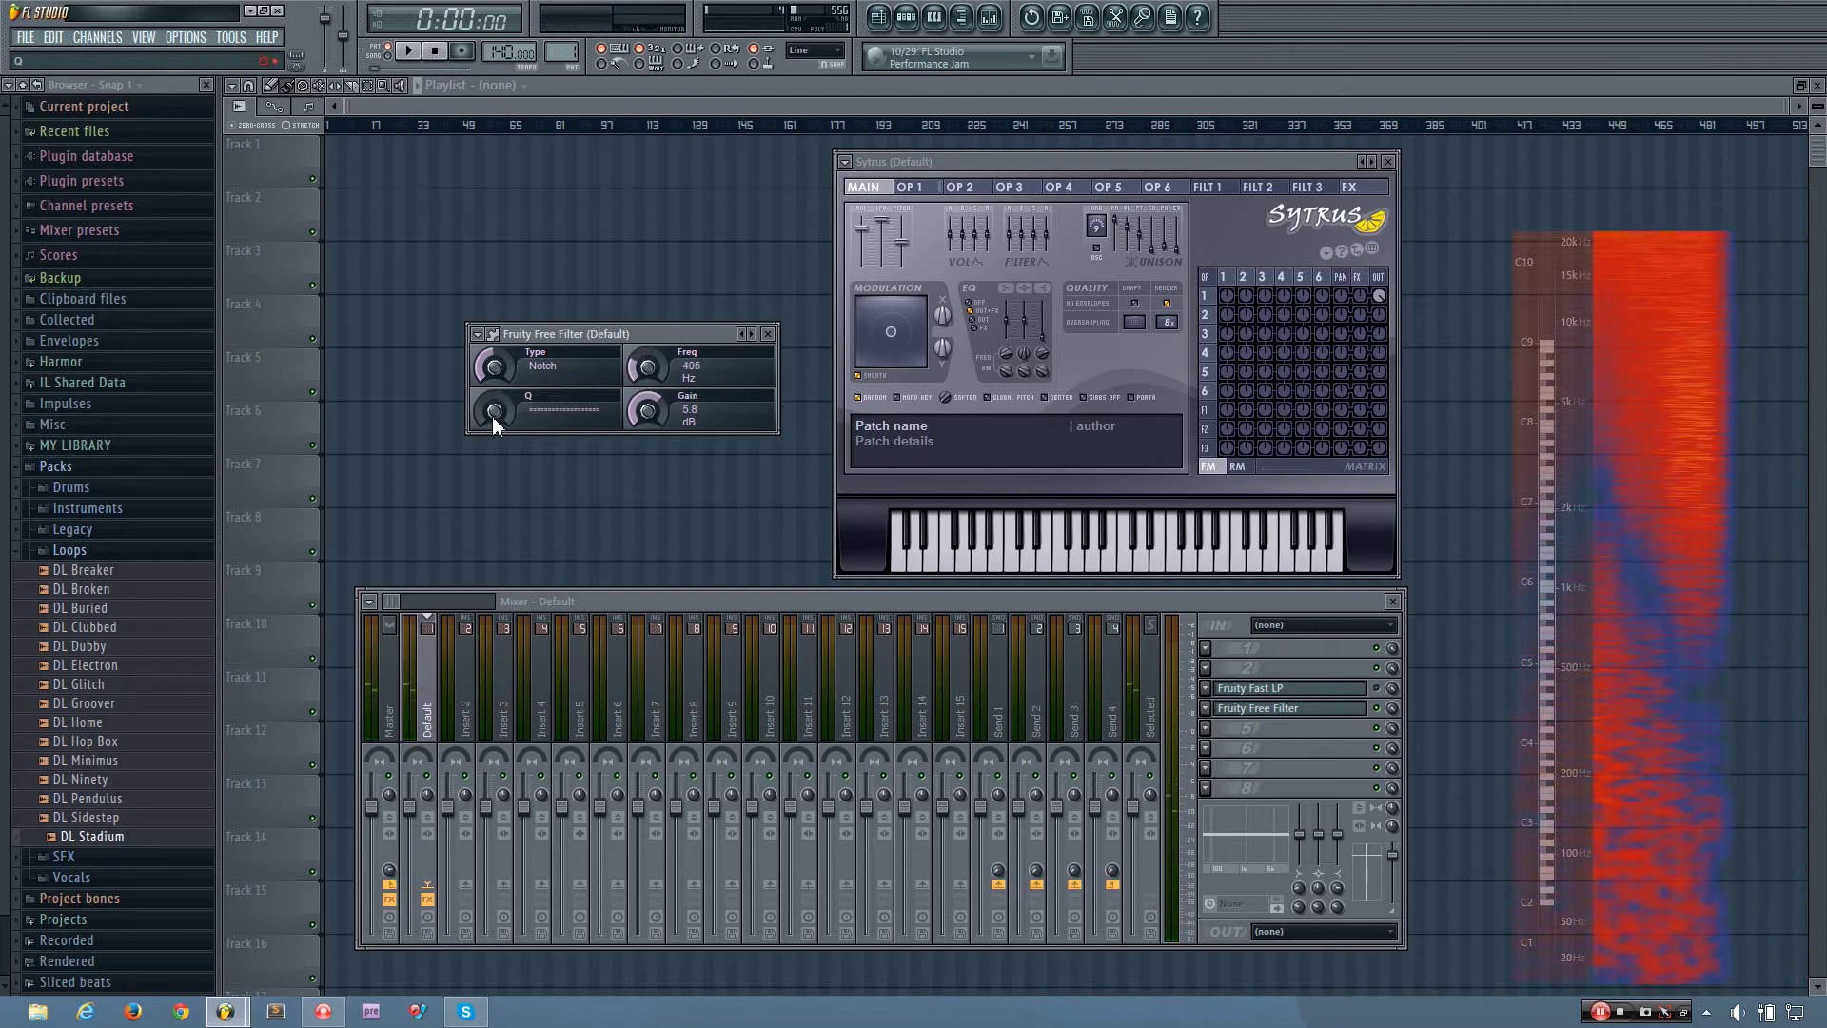
drag(493, 415, 493, 405)
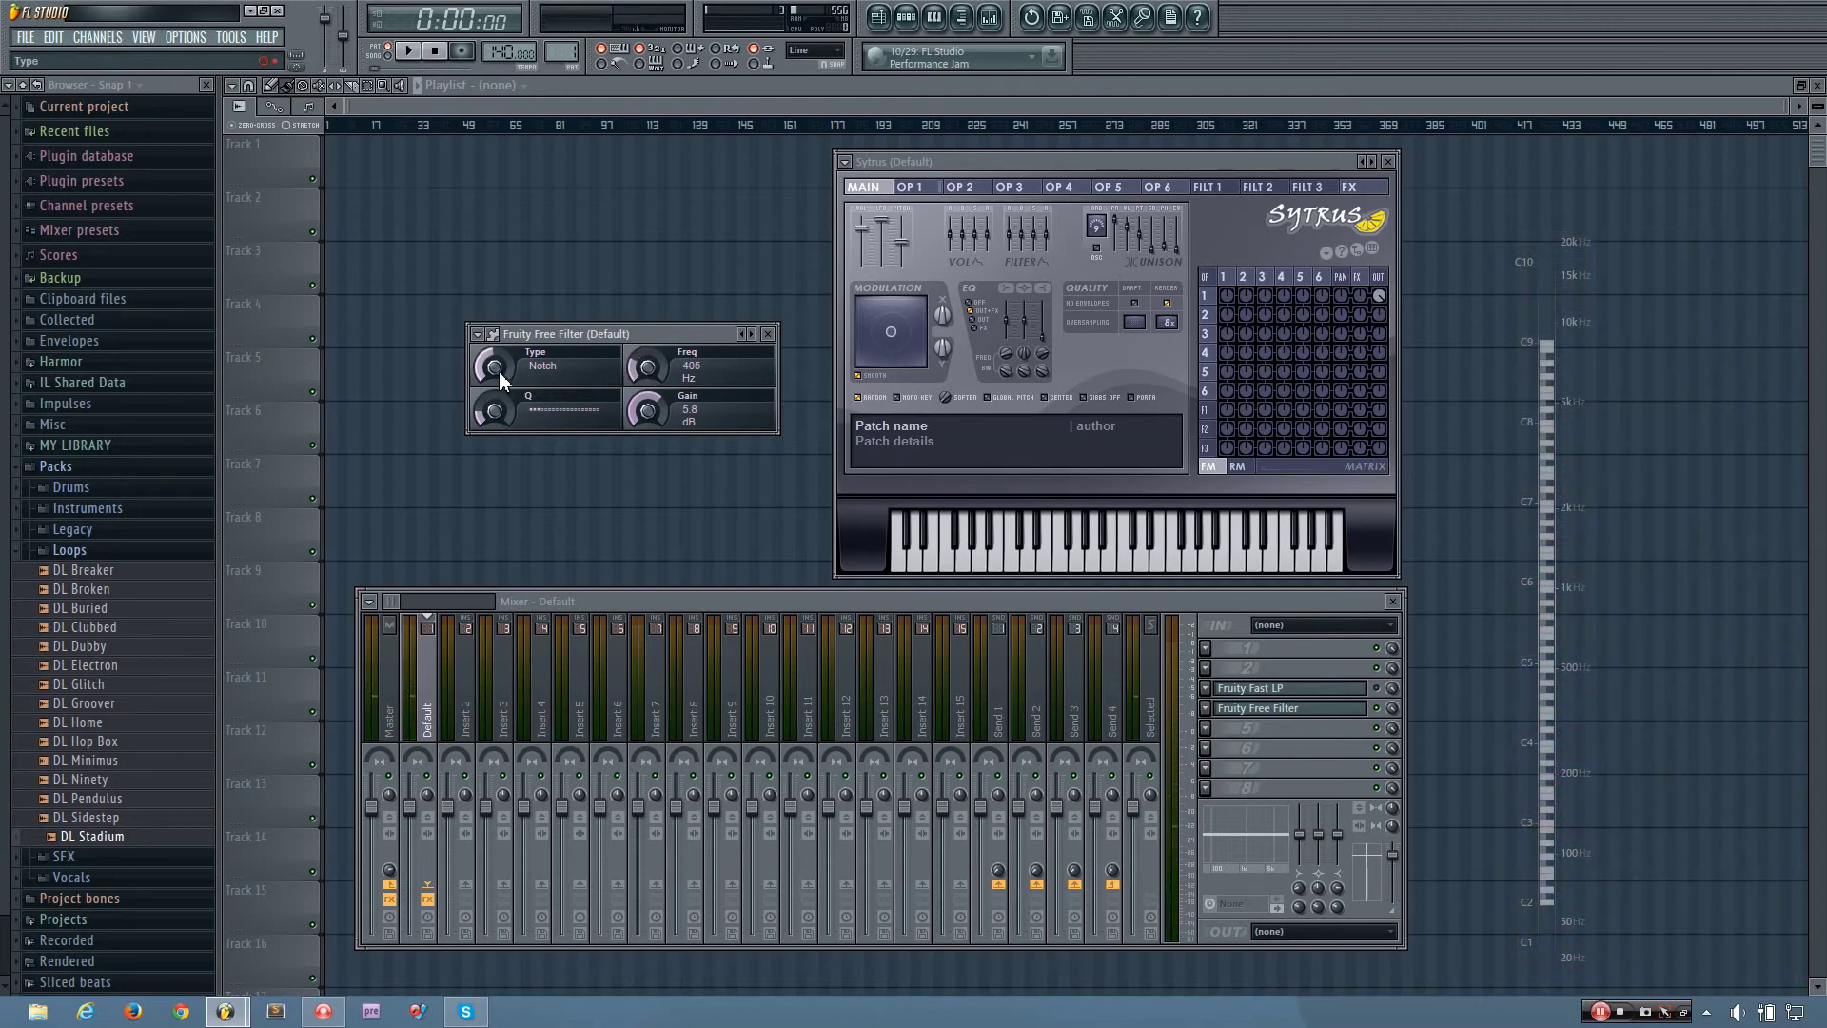
Set the Free Filter type to Low shelf and audition gain cuts and boosts up to 18 dB at 1457 Hz
drag(493, 366, 493, 357)
key(v)
drag(651, 401, 649, 405)
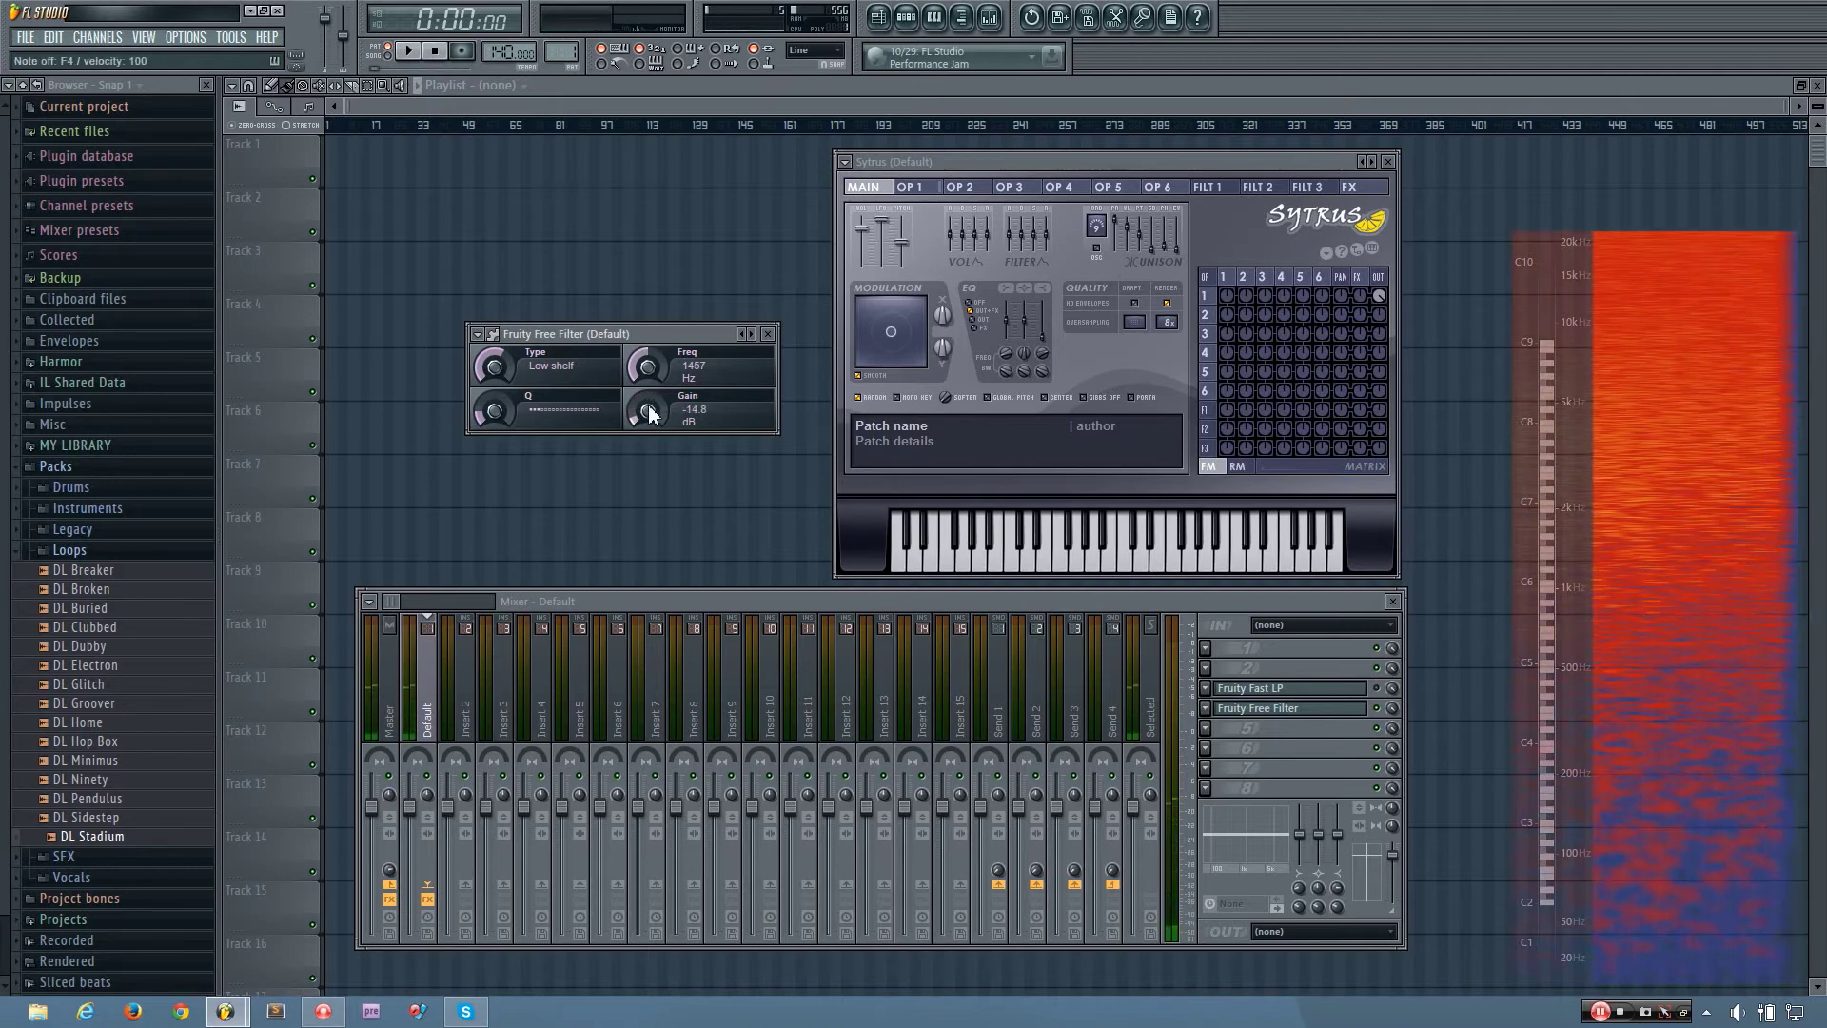
scroll(651, 412, up, 10)
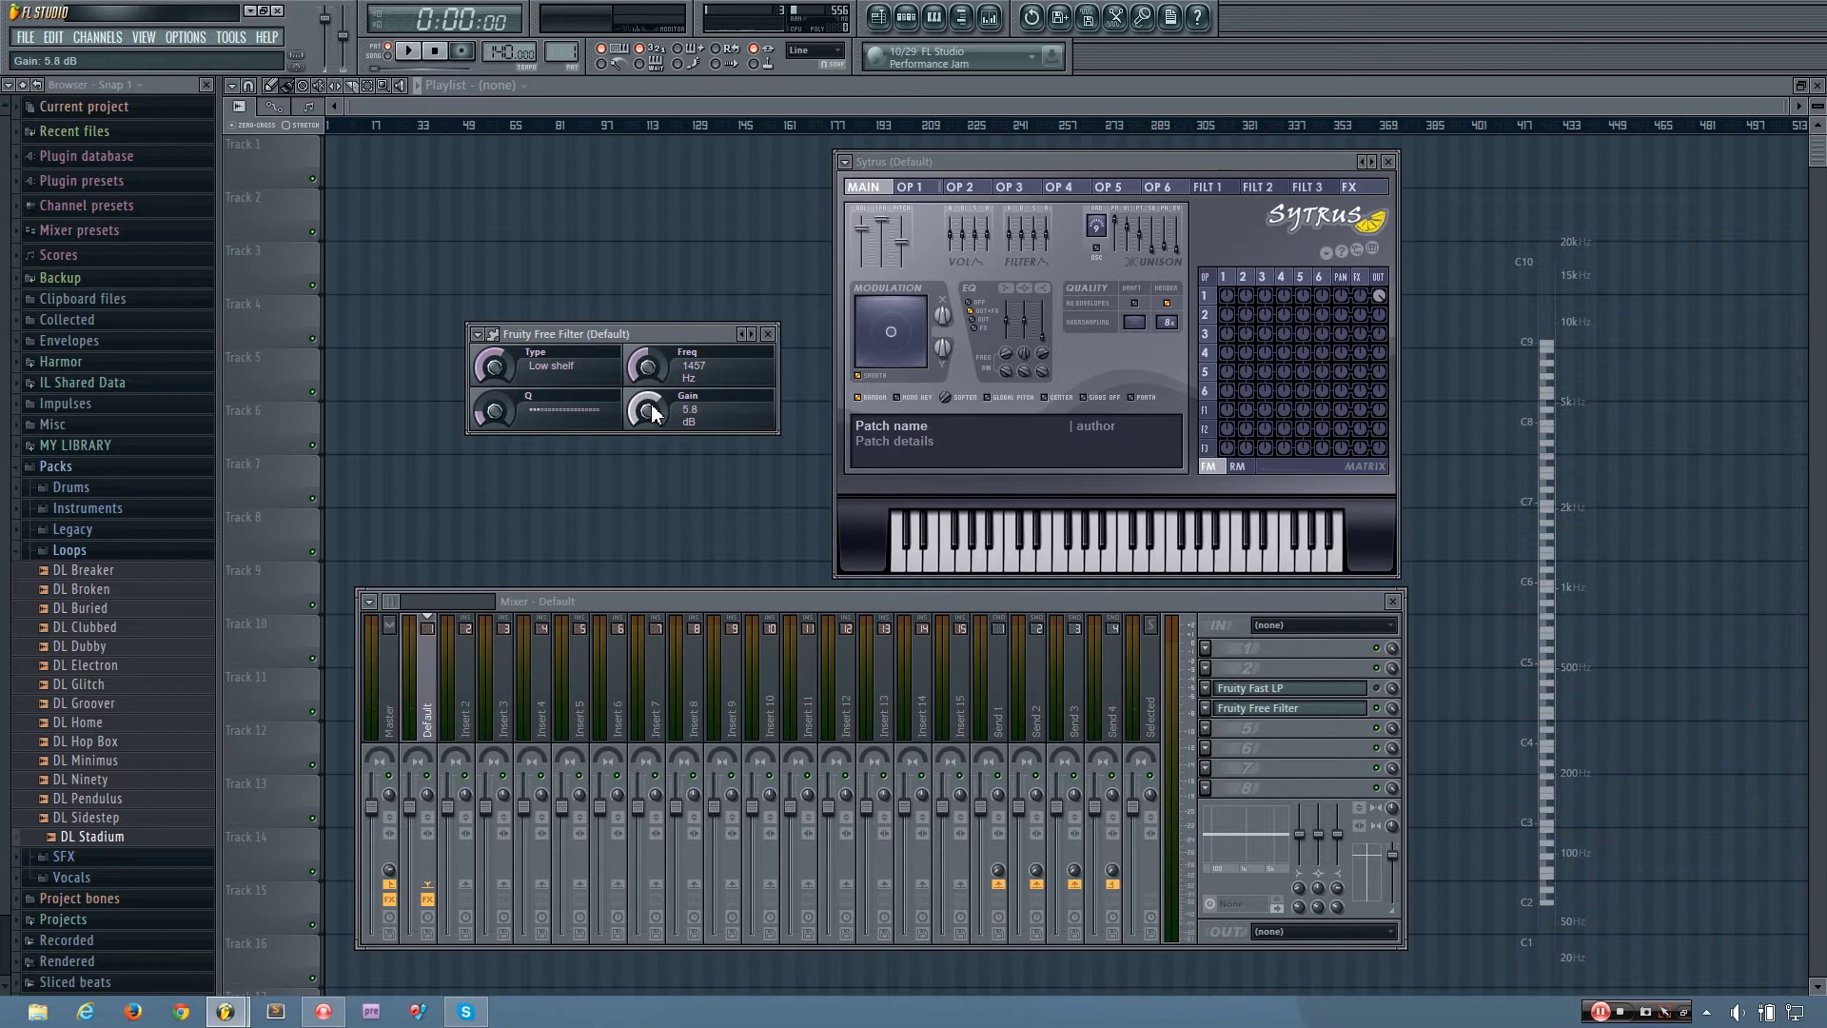
scroll(651, 409, up, 6)
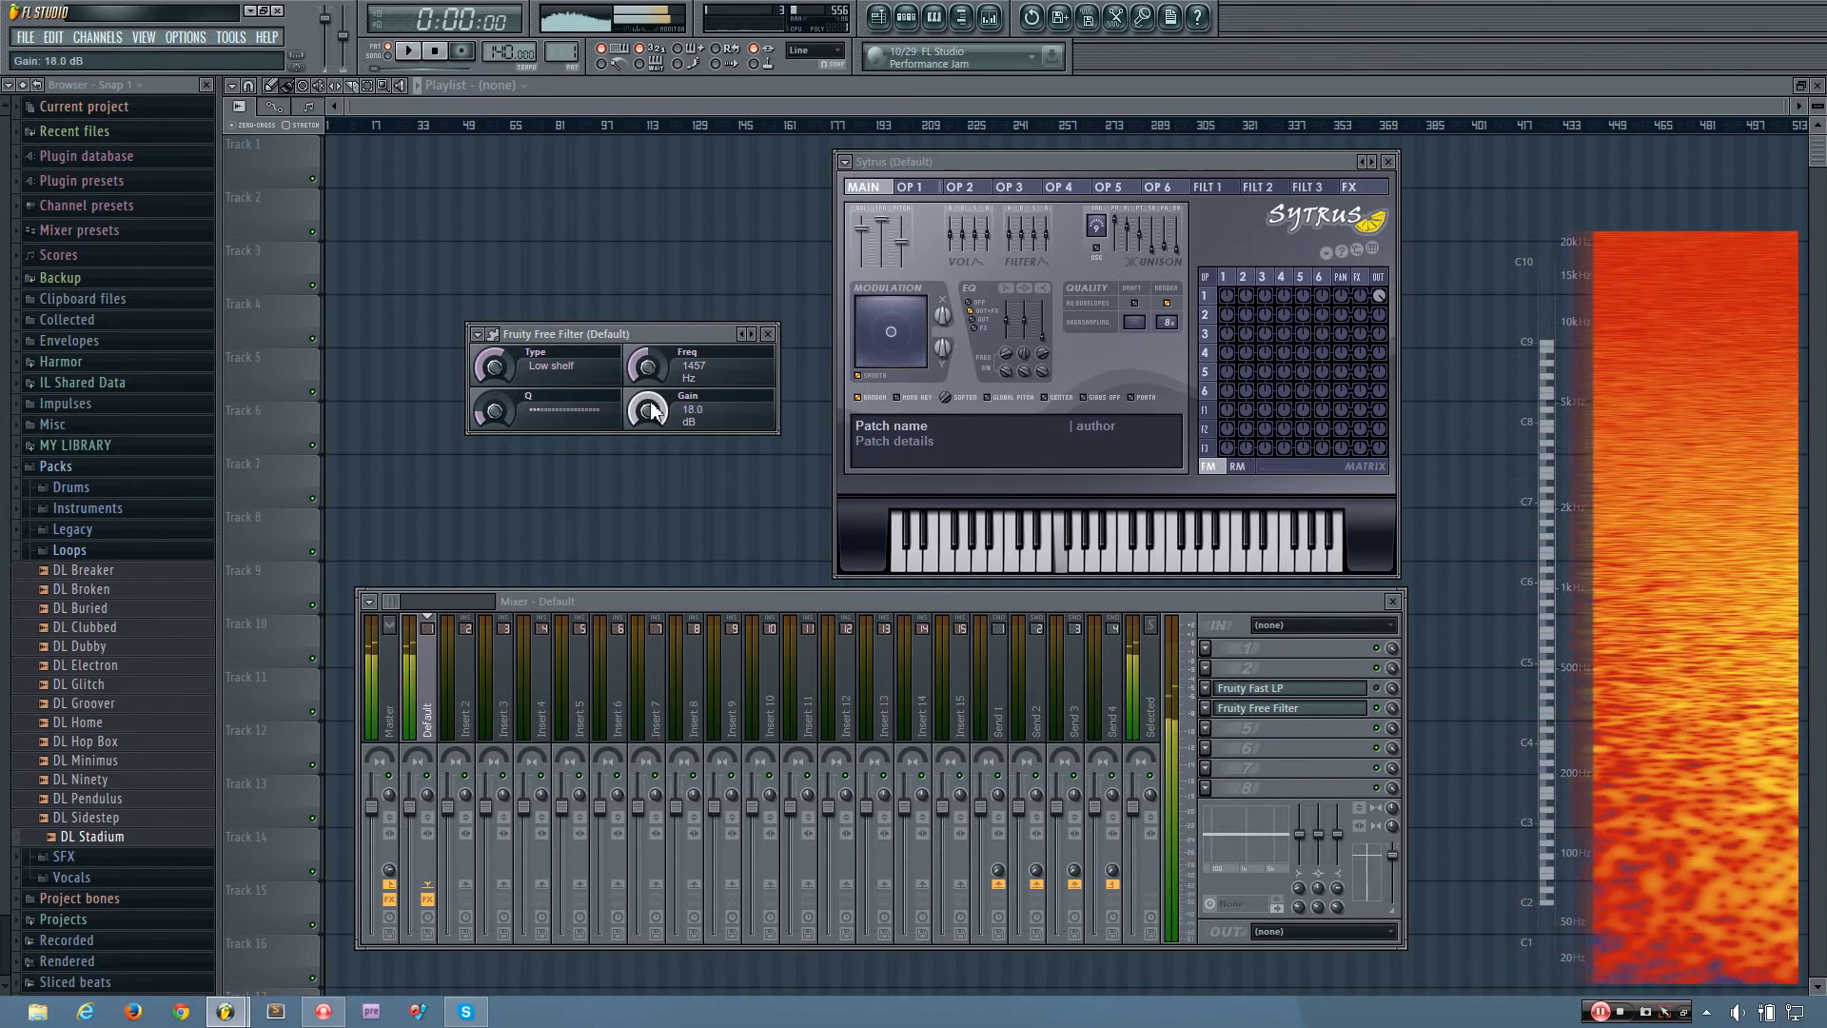
Lower the shelf frequency to 425 Hz, compare gains of -18 and 18 dB before resetting to 5.8 dB, and vary Q
drag(647, 366, 648, 435)
scroll(647, 410, down, 5)
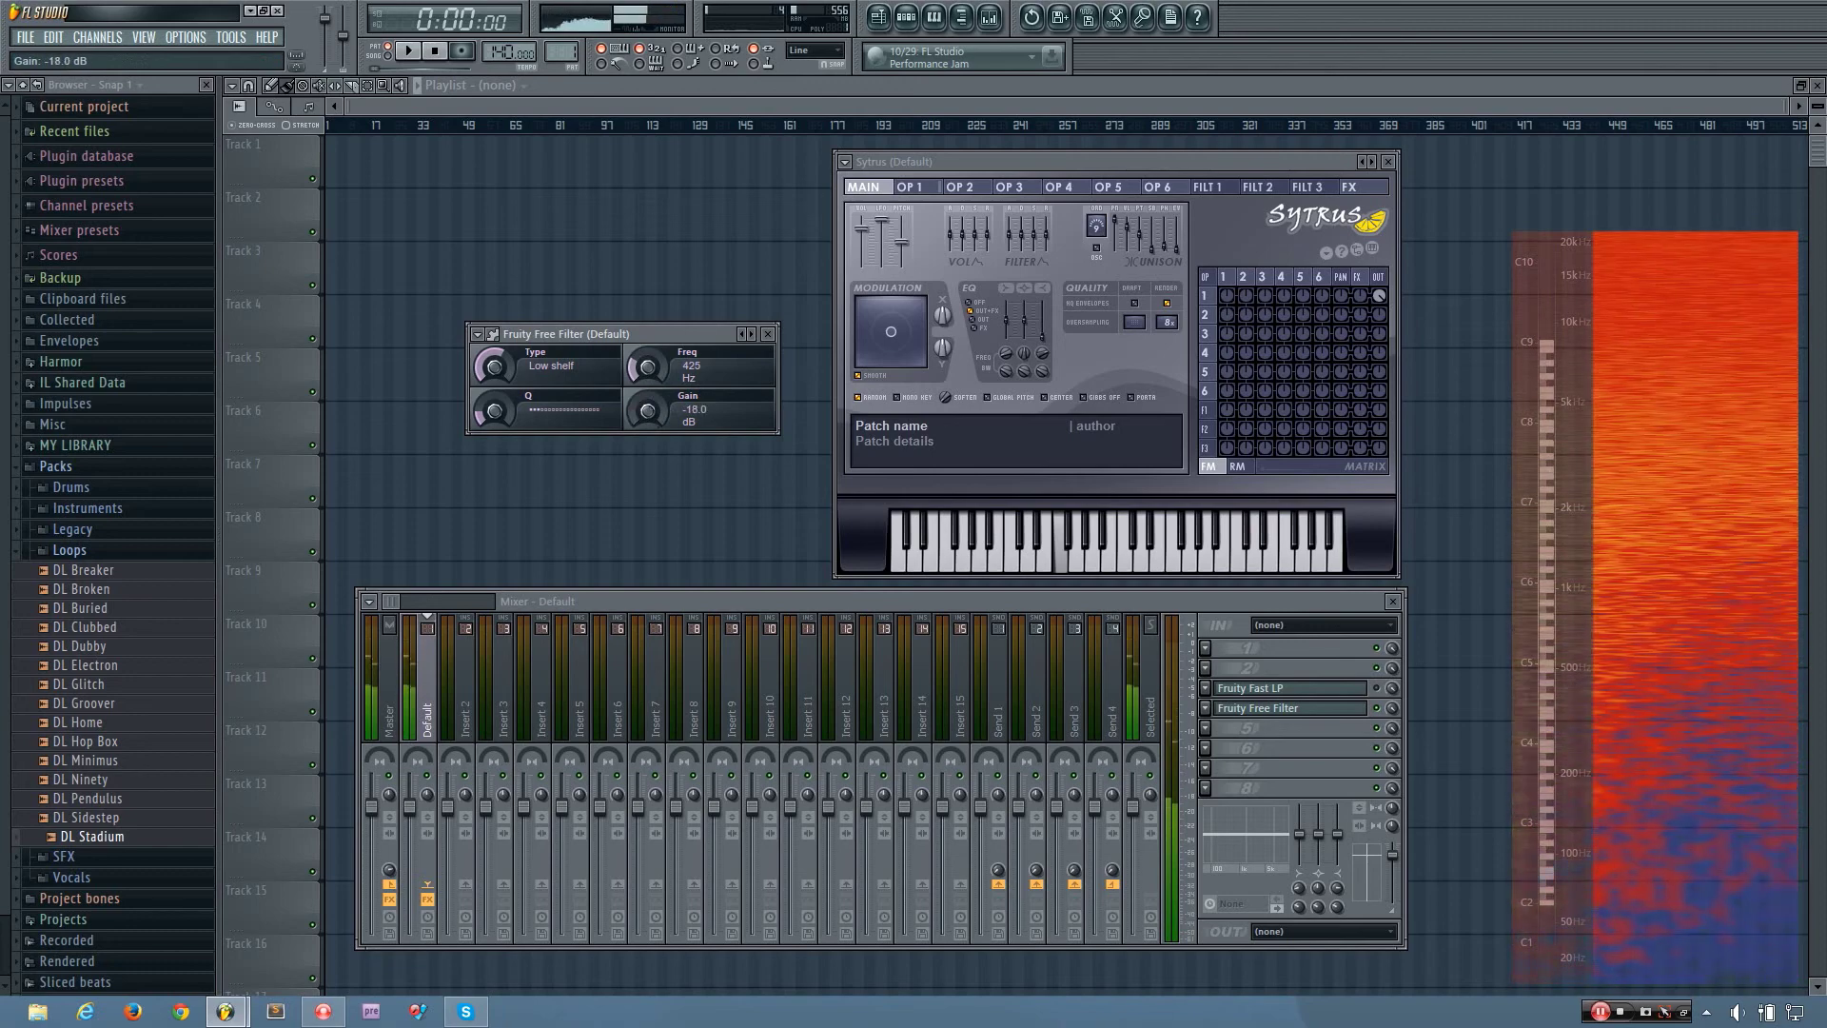
drag(648, 410, 648, 366)
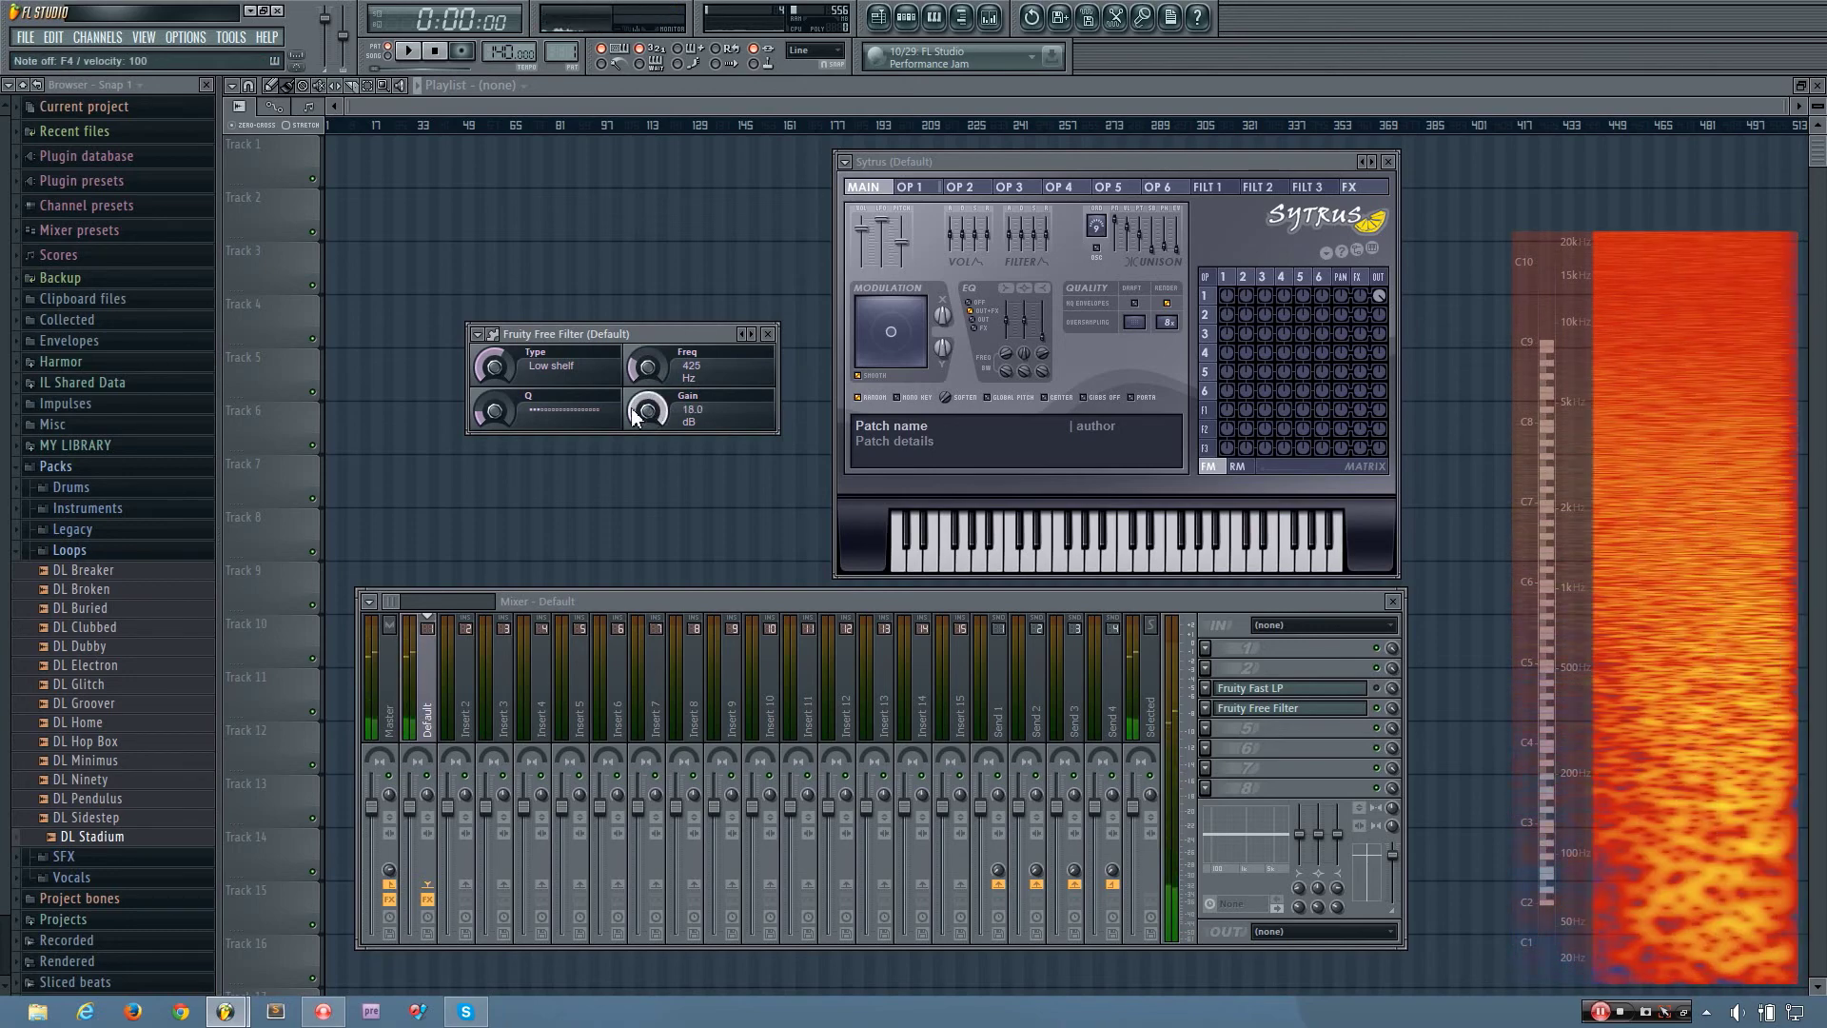
scroll(647, 410, down, 6)
scroll(495, 411, up, 2)
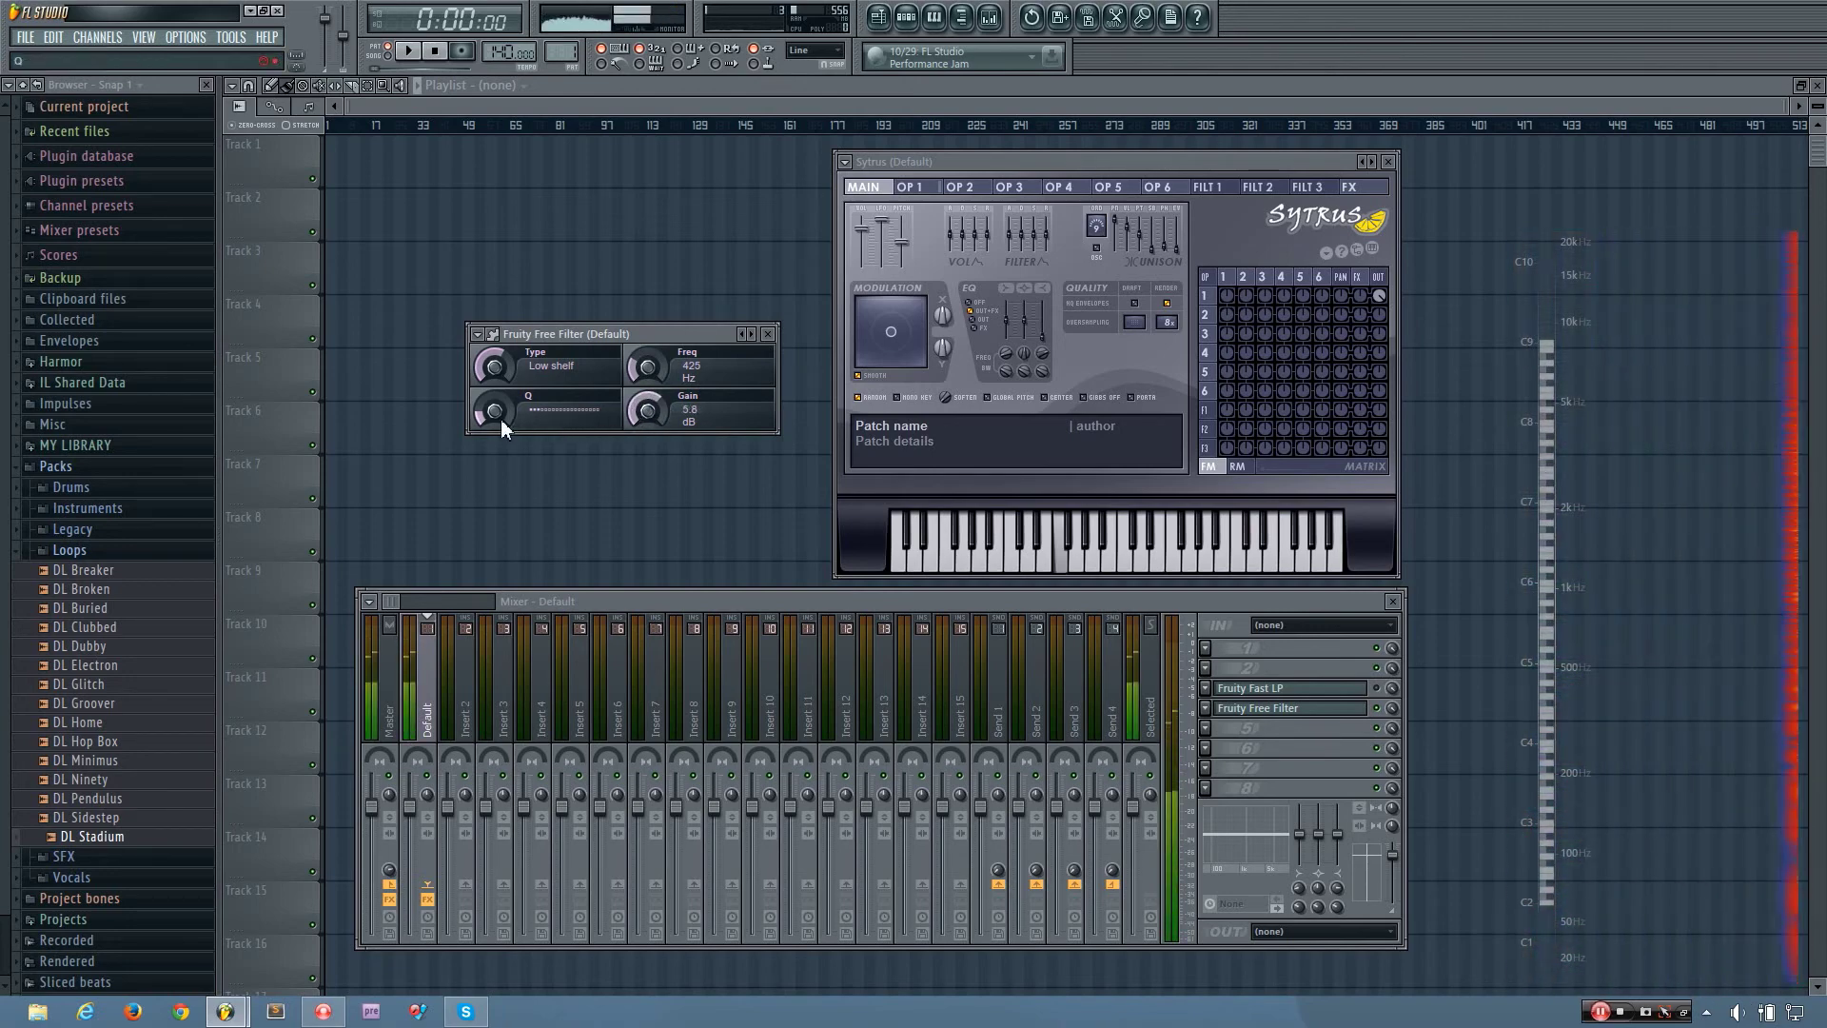
mouse_move(506, 419)
mouse_down()
mouse_move(507, 380)
mouse_move(504, 455)
mouse_up()
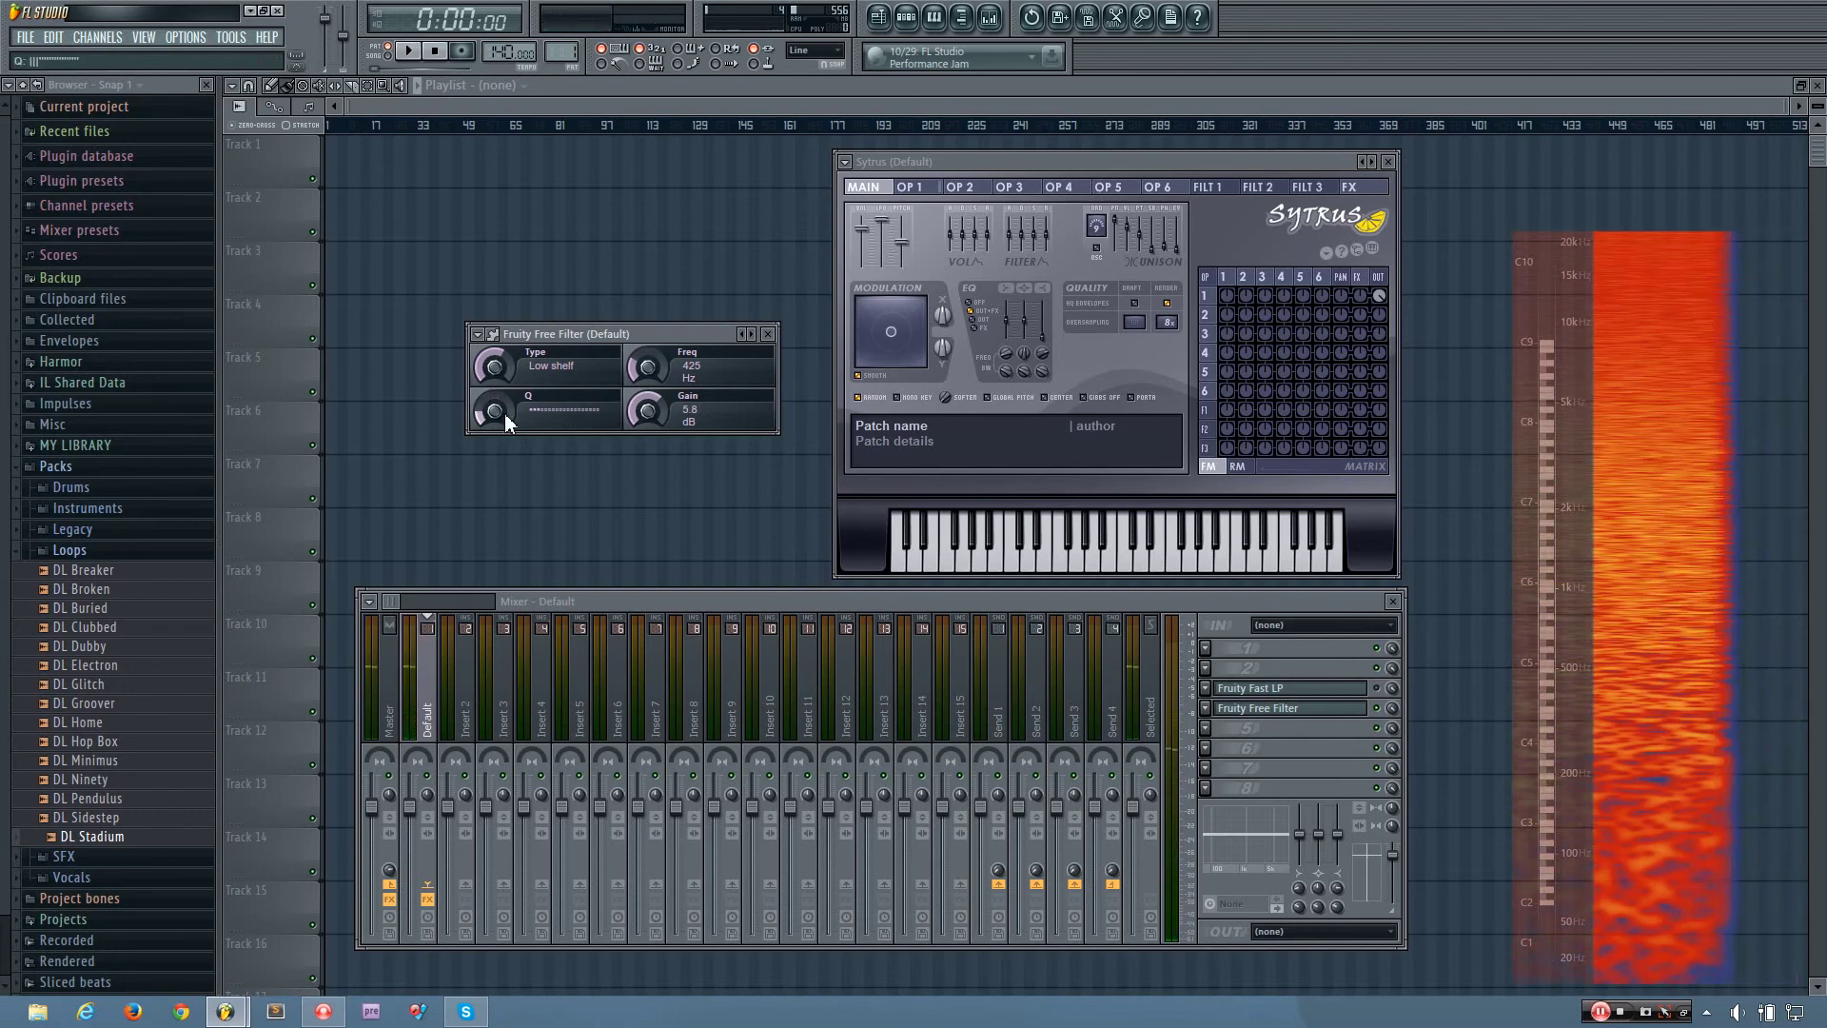
scroll(497, 411, down, 3)
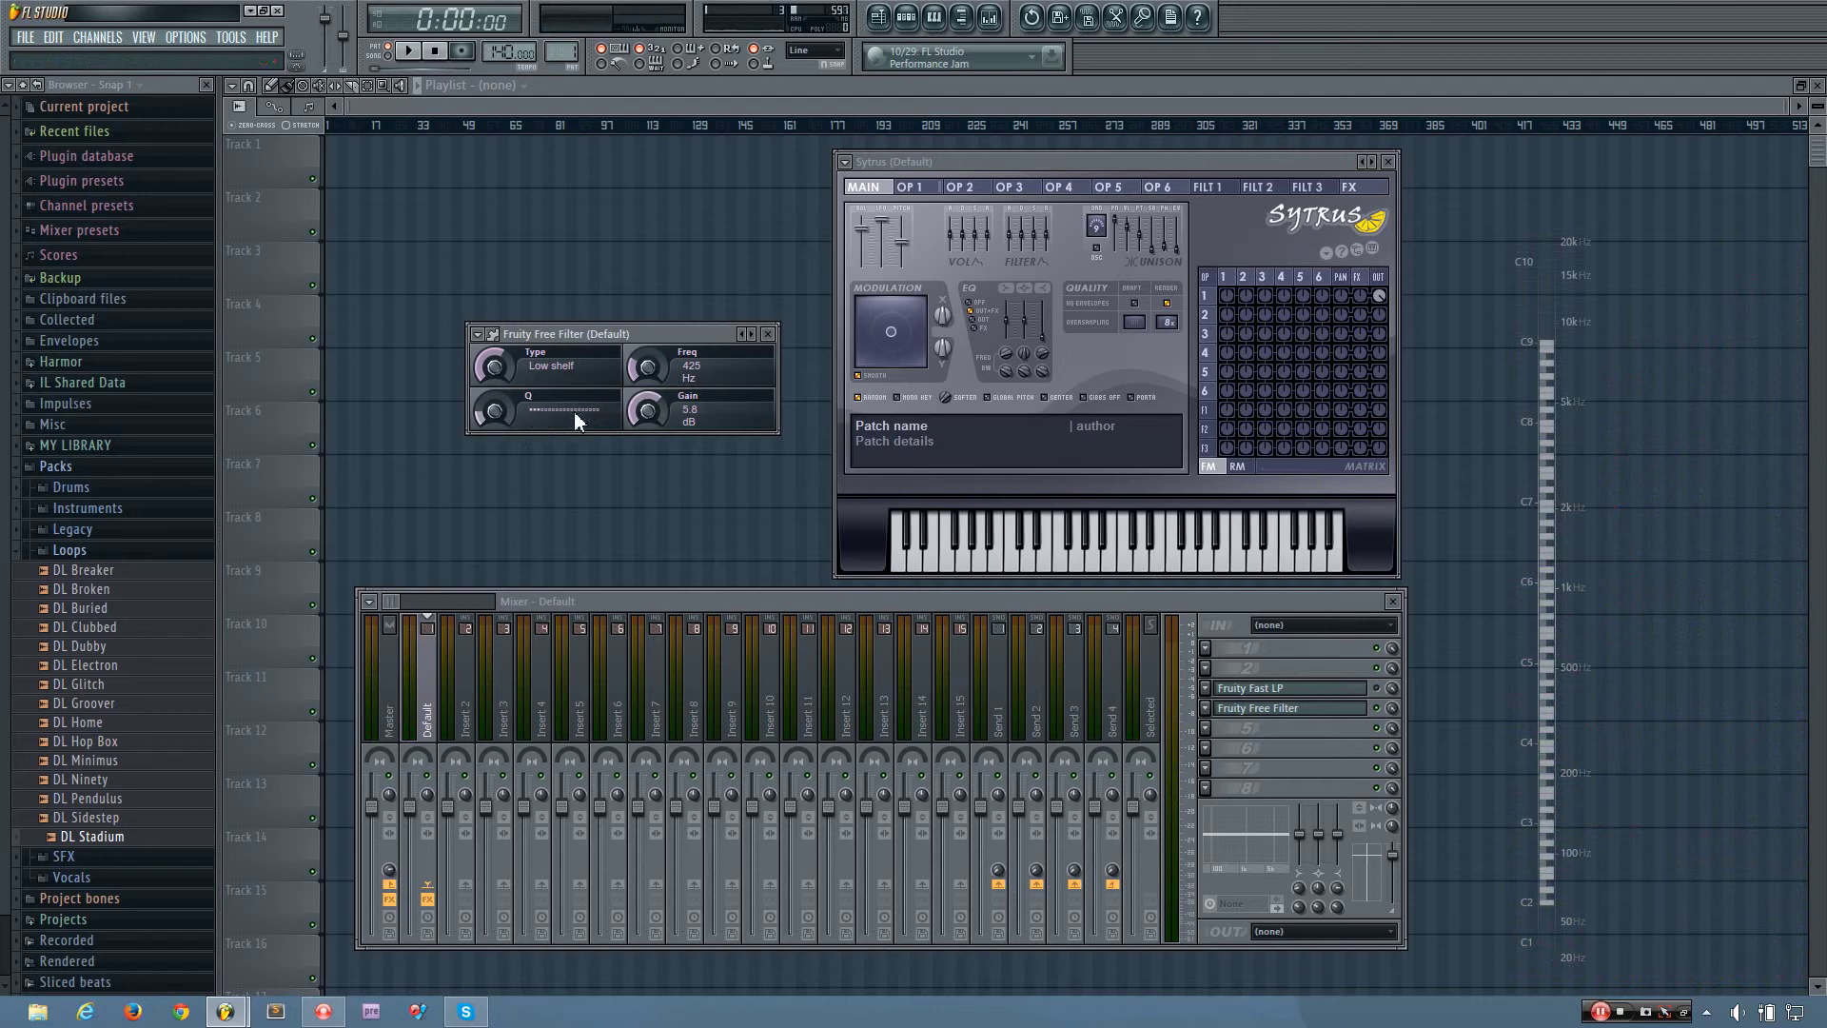
Set the Free Filter type to Peaking and adjust its frequency, gain and Q while a note plays
scroll(495, 369, up, 1)
drag(648, 369, 645, 347)
key(v)
drag(648, 411, 643, 379)
drag(493, 414, 486, 398)
Lower the peak frequency to 514 Hz, cut its gain to -18 dB, and raise the frequency and gain again
drag(643, 358, 647, 466)
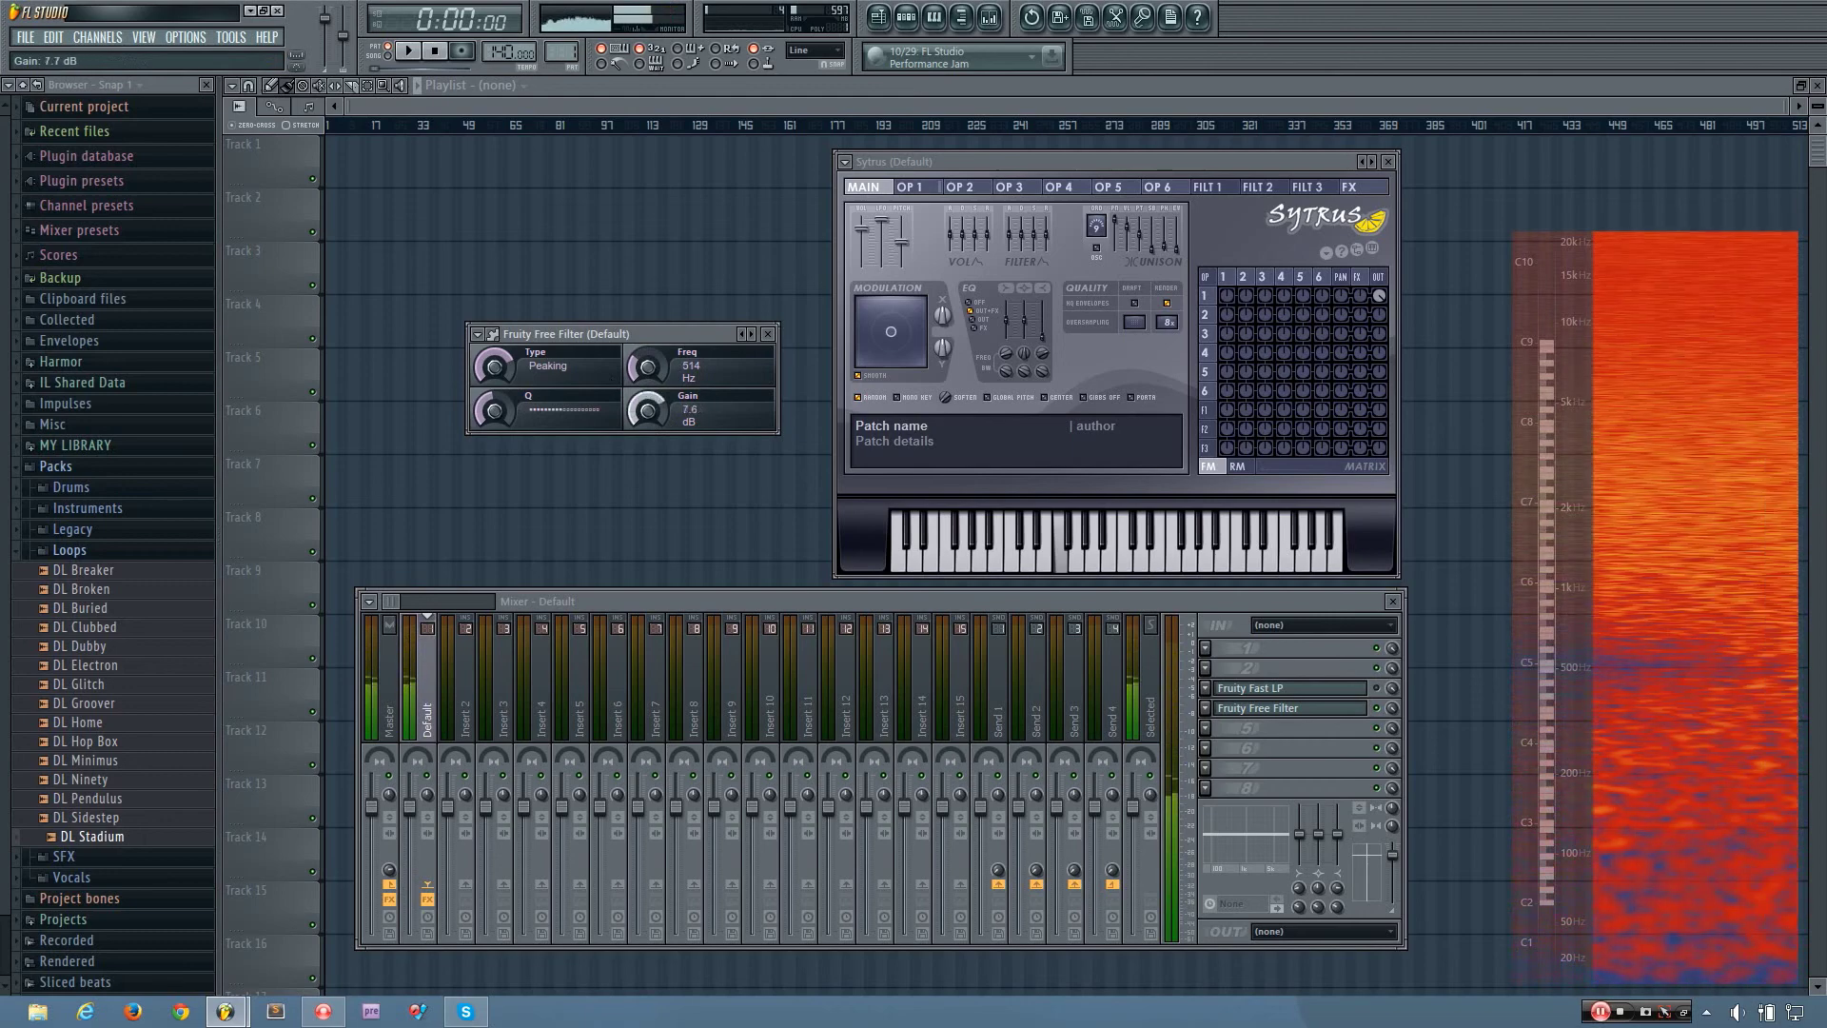
drag(648, 428, 648, 467)
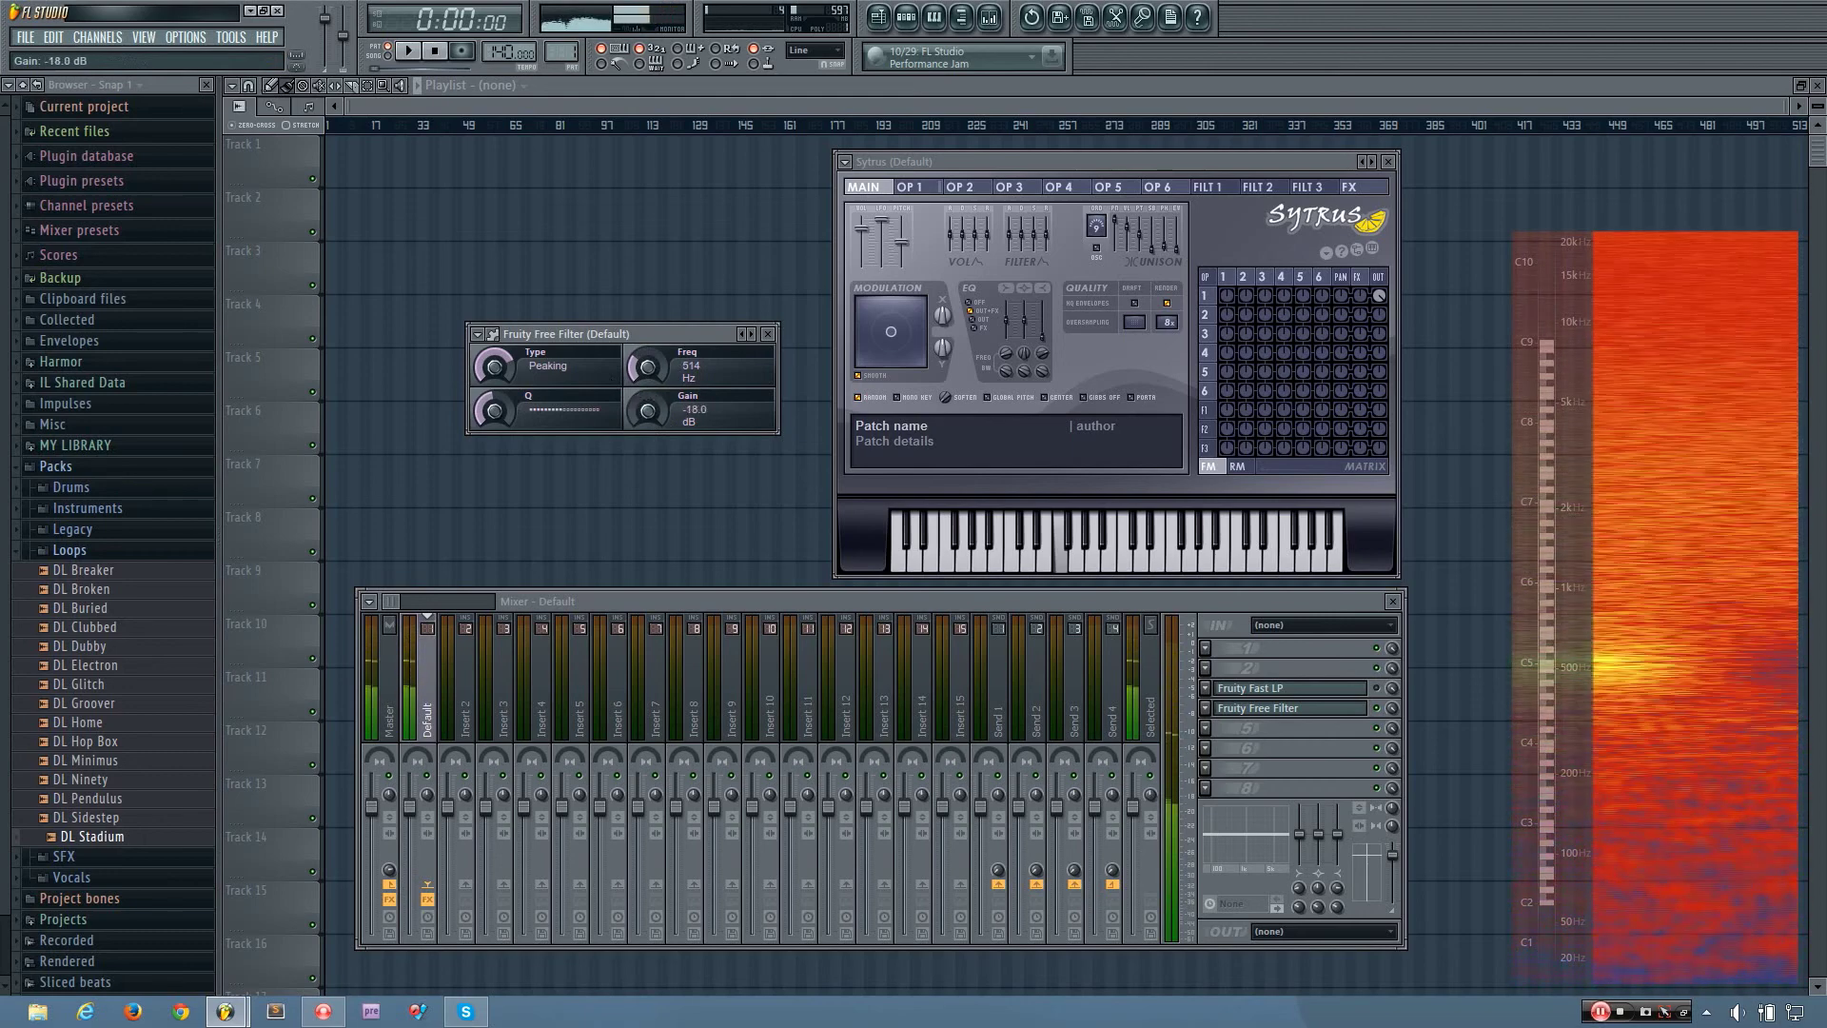
drag(644, 359, 644, 328)
mouse_move(648, 411)
mouse_down()
mouse_move(648, 367)
mouse_move(648, 426)
mouse_up()
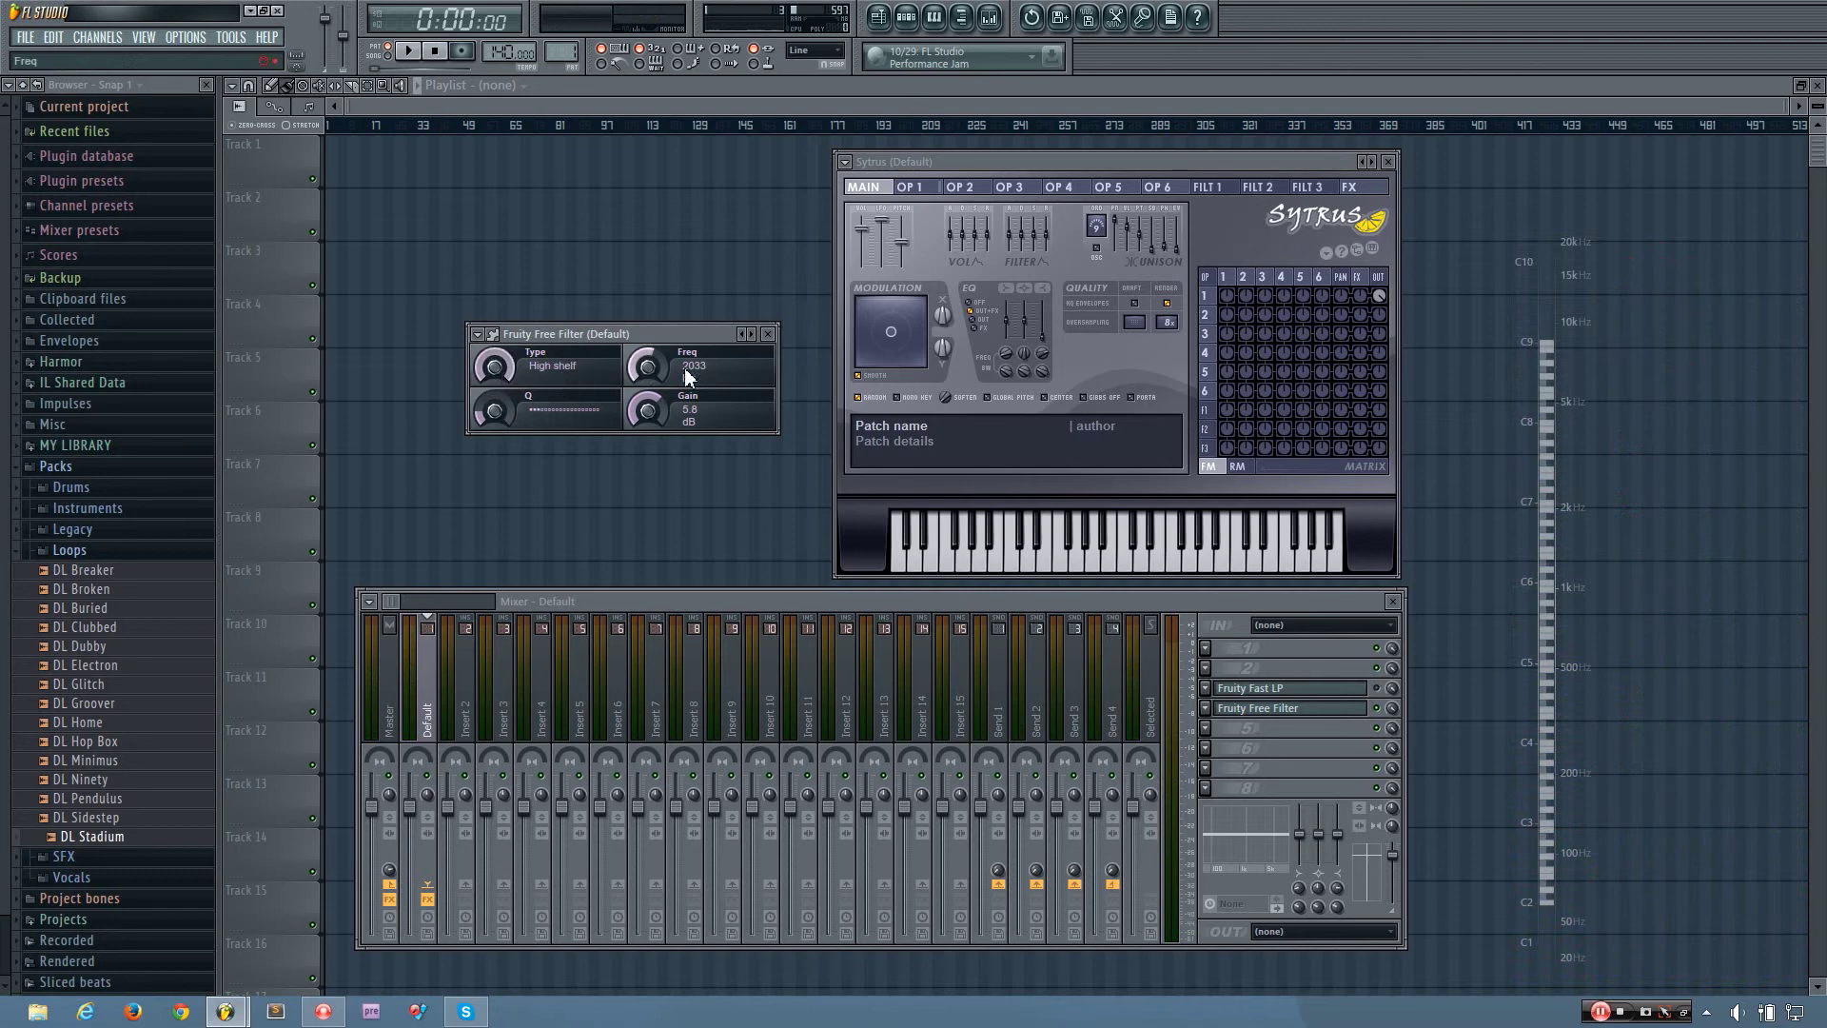
With the High shelf type at 1457 Hz, audition a gain cut to -18 dB and different Q settings, ending at 5.8 dB gain
drag(659, 381, 649, 428)
key(m)
drag(649, 411, 649, 532)
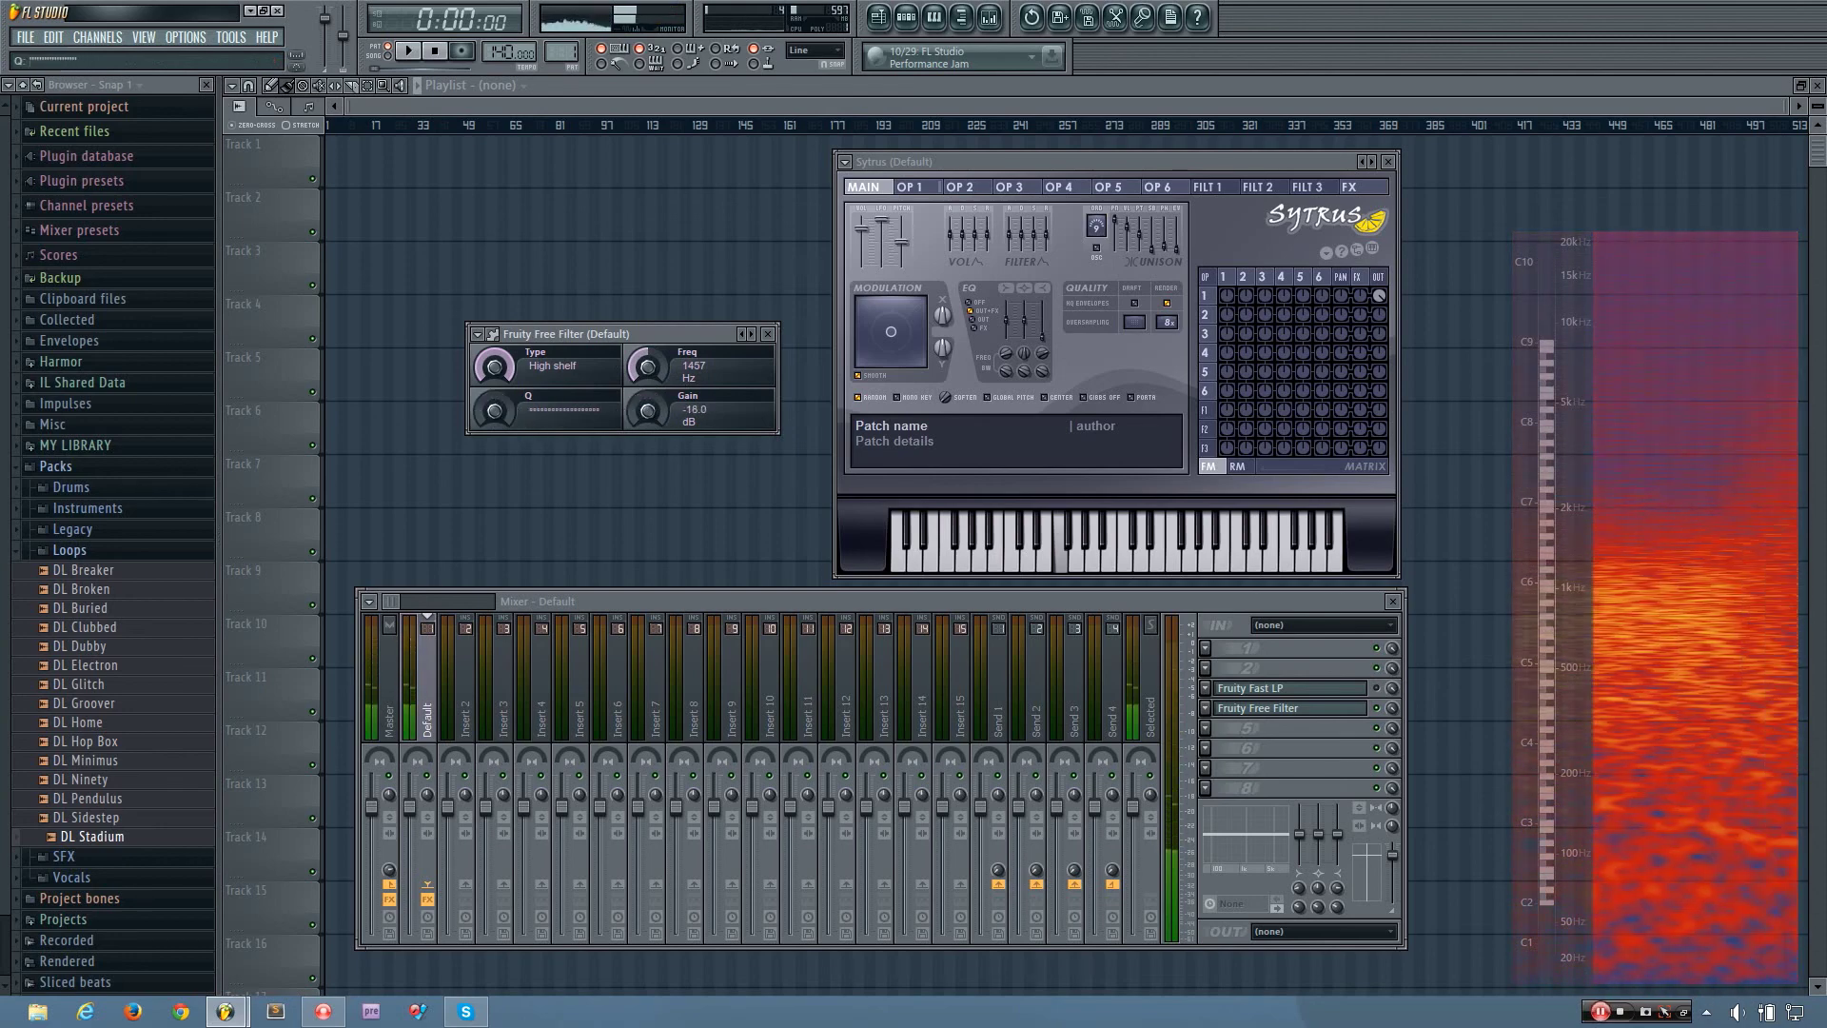
drag(494, 410, 494, 399)
drag(647, 410, 647, 366)
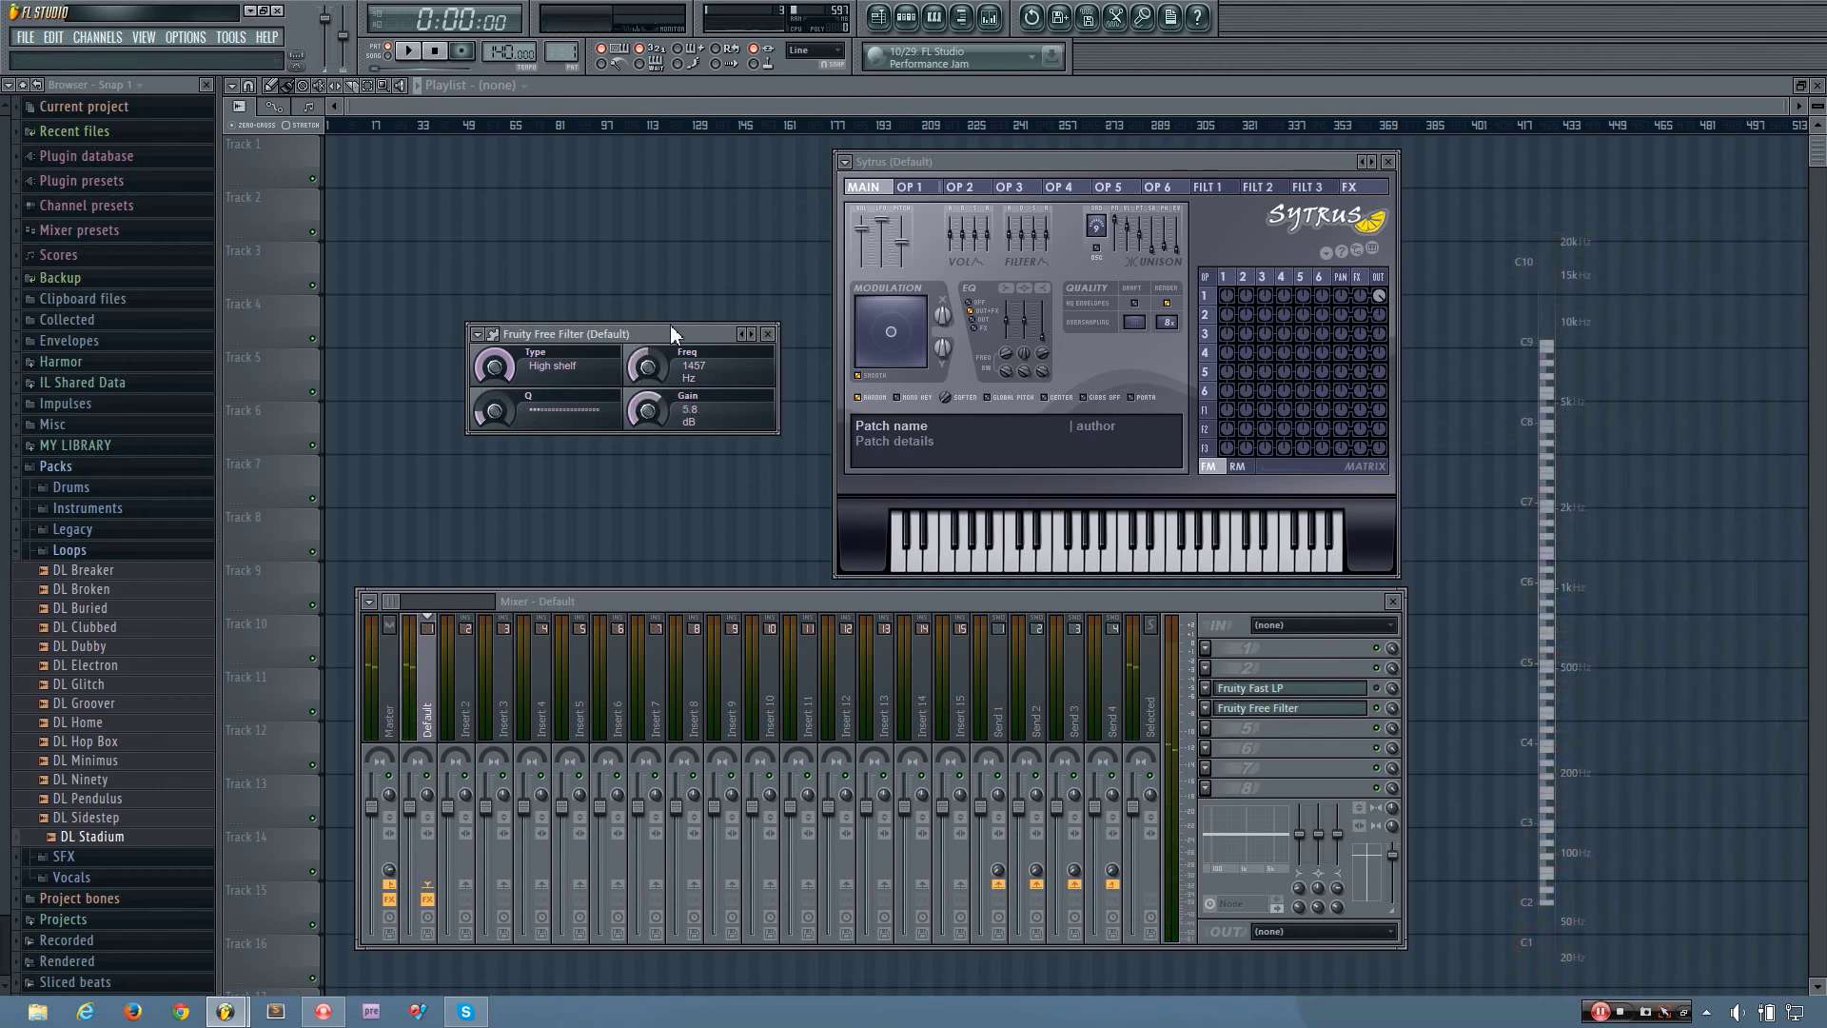
Open the Fruity Fast LP effect and arrange its window above the Fruity Free Filter window
click(1251, 687)
drag(652, 272, 619, 220)
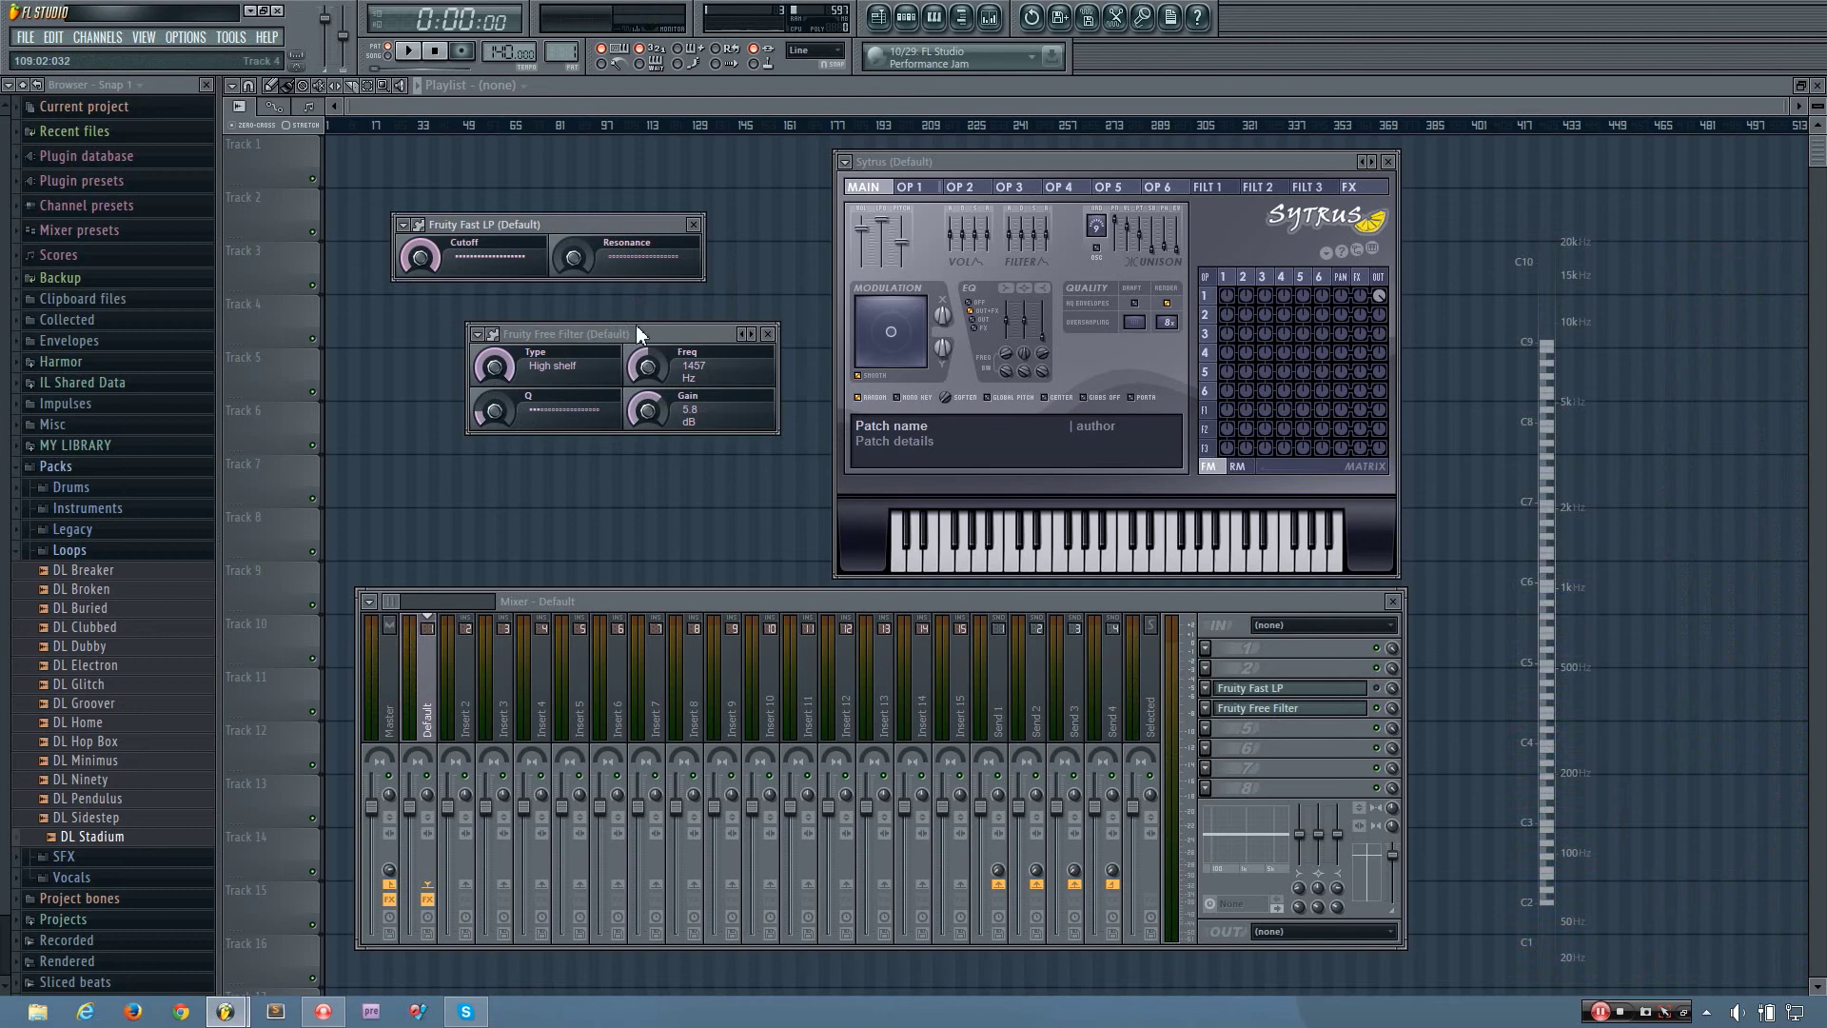
drag(637, 326, 598, 368)
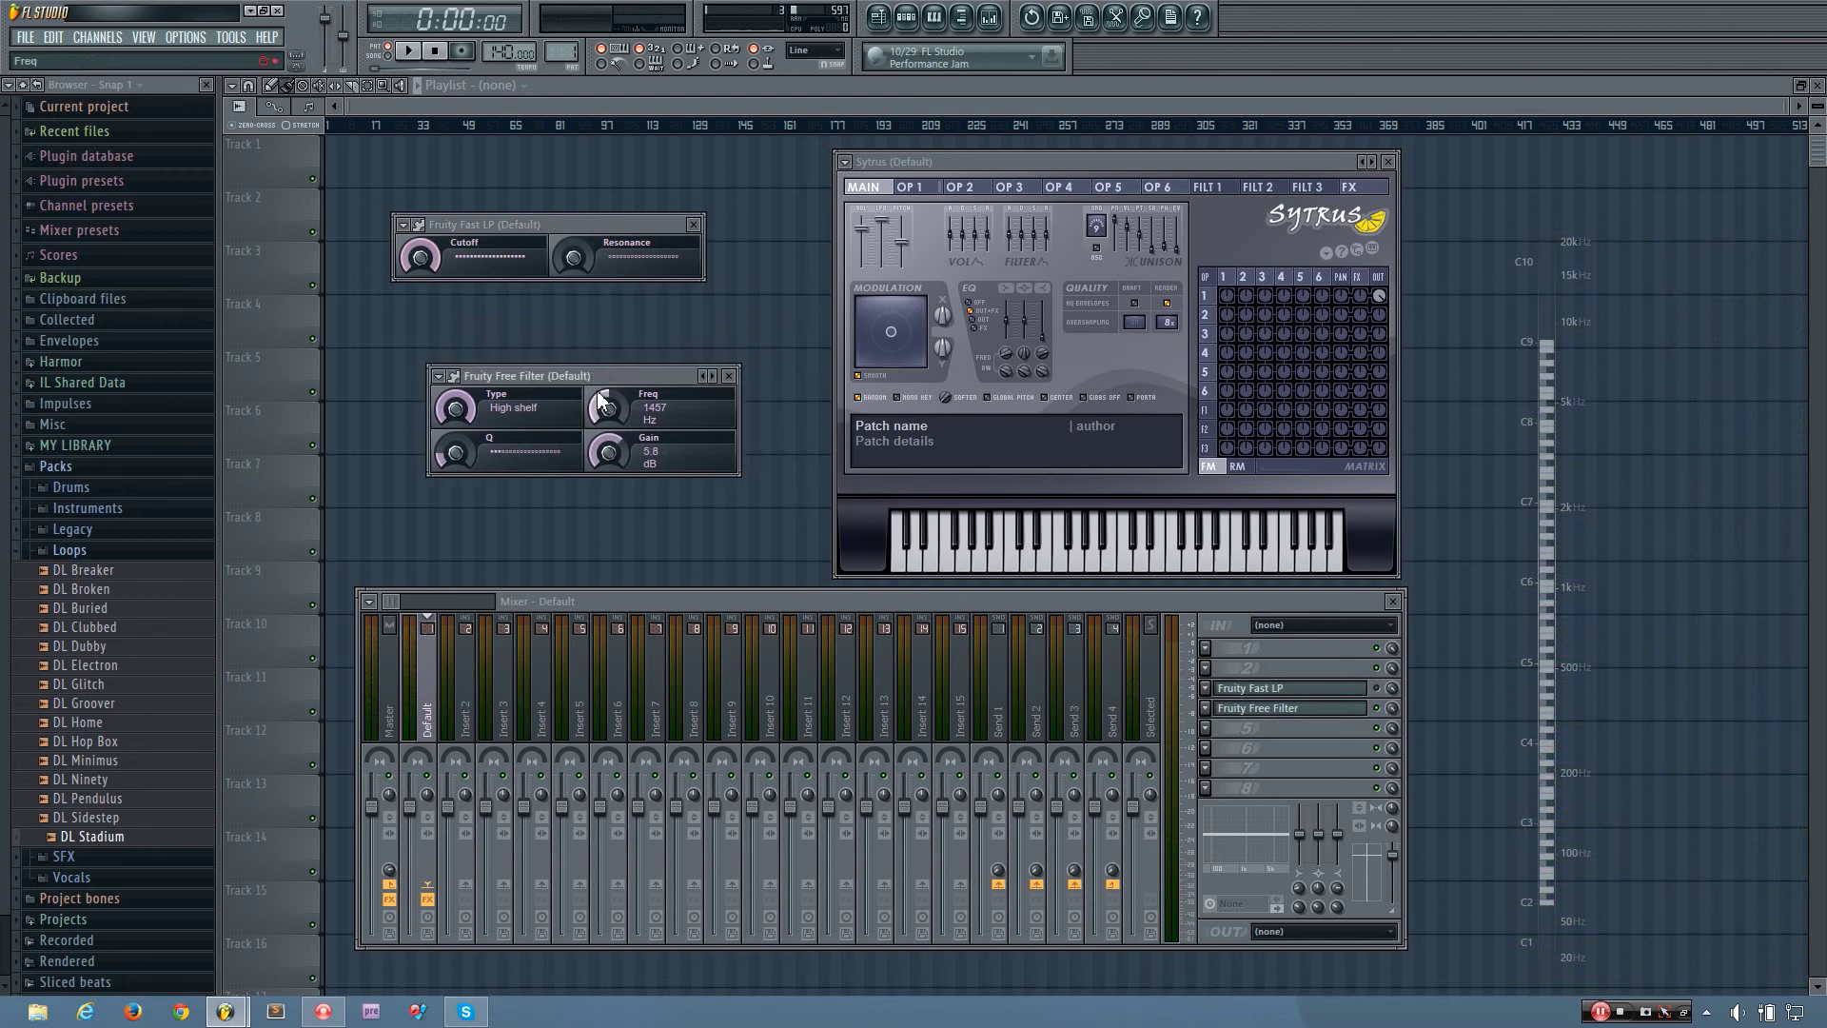